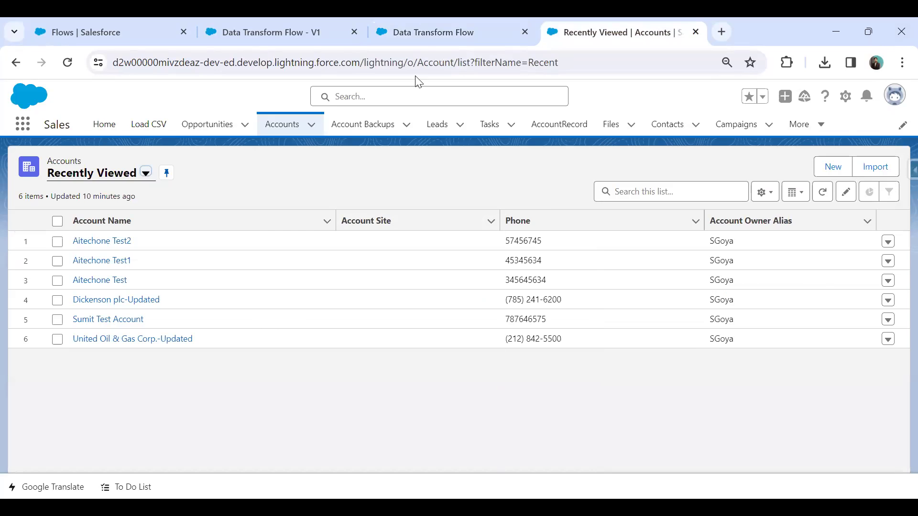
# Select the first, third and sixth account records on the running Data Transform Flow screen.
pyautogui.click(428, 30)
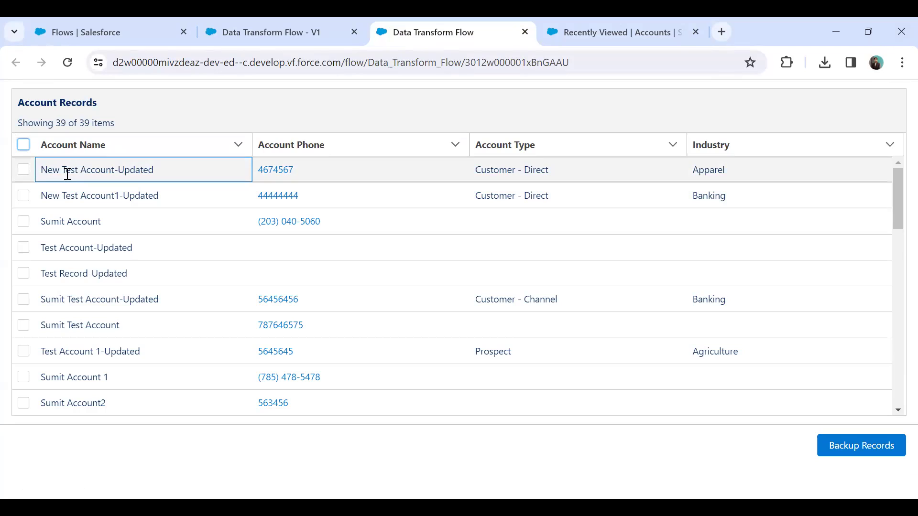
pyautogui.click(24, 169)
pyautogui.click(23, 221)
pyautogui.click(24, 300)
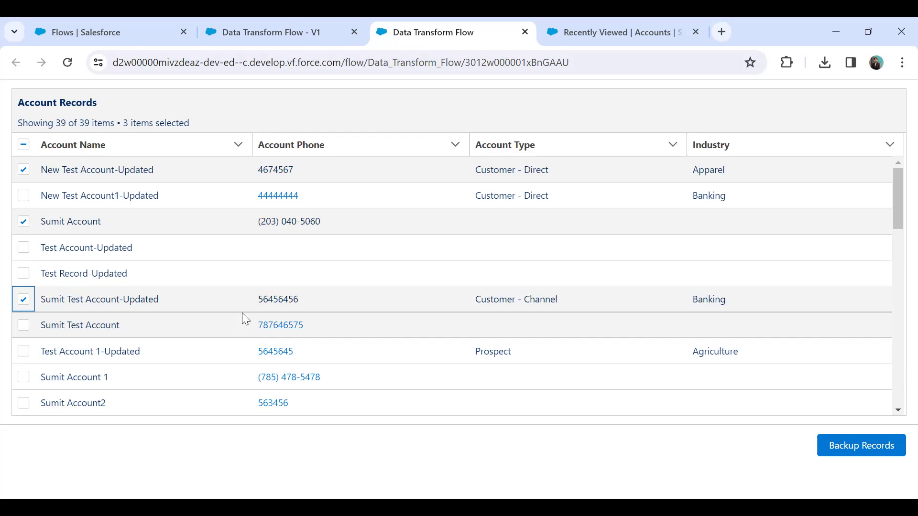
# Examine the Data Transform Flow's elements in Flow Builder alongside the Accounts list and the running flow screen.
pyautogui.click(249, 33)
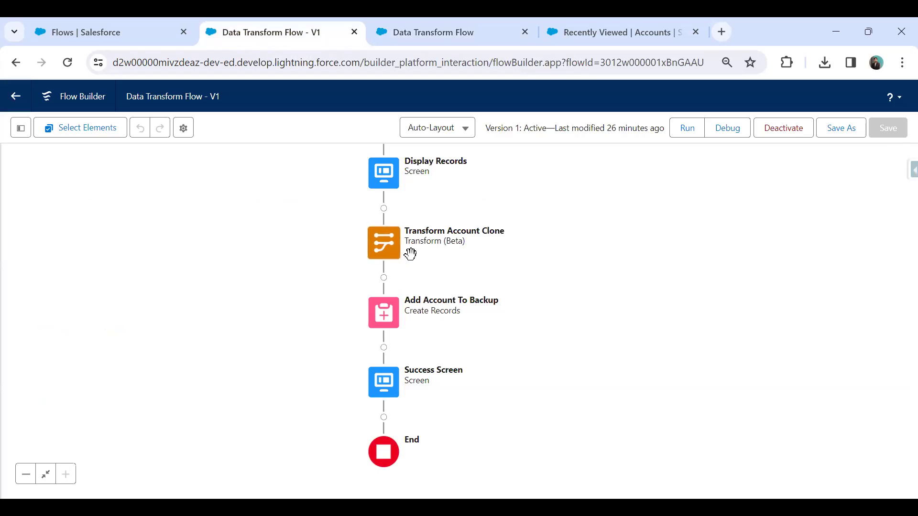
pyautogui.click(609, 32)
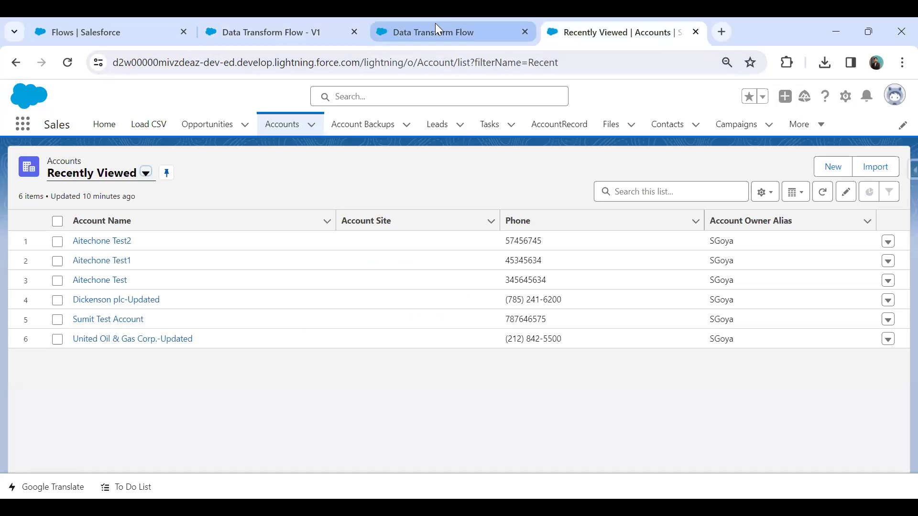
pyautogui.moveTo(435, 23)
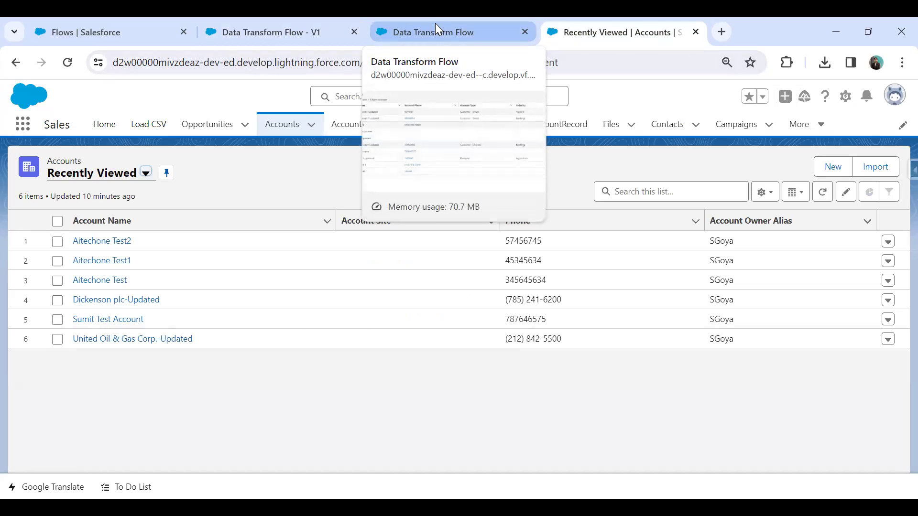
pyautogui.click(435, 26)
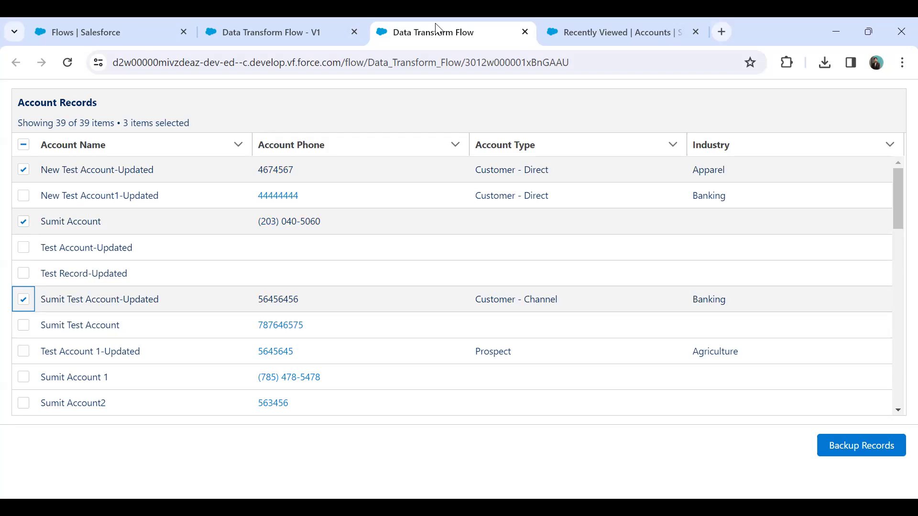
pyautogui.click(286, 23)
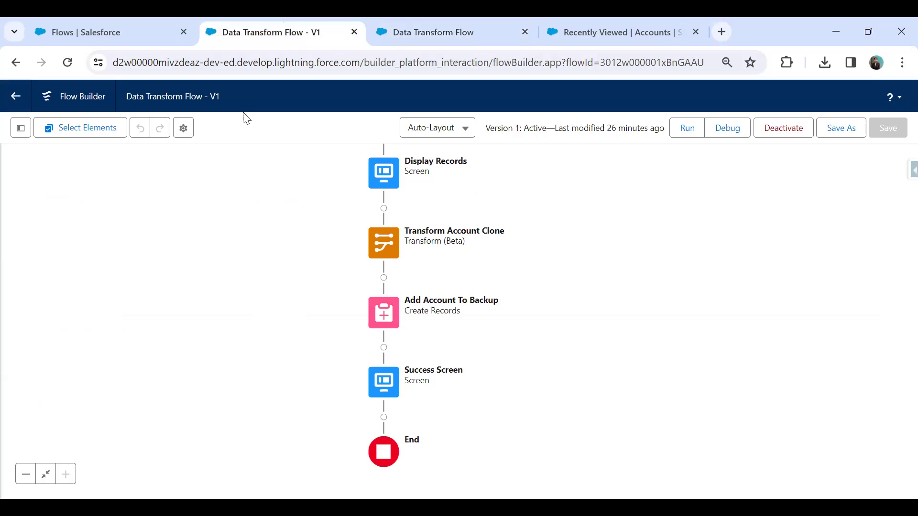
pyautogui.click(423, 32)
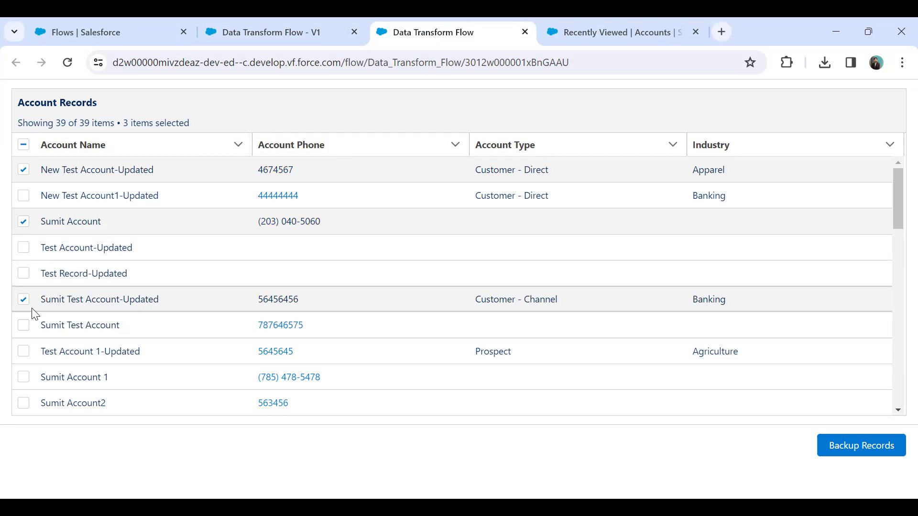
# Open the Account Backups object in the Sales app and check the All Records list.
pyautogui.click(591, 34)
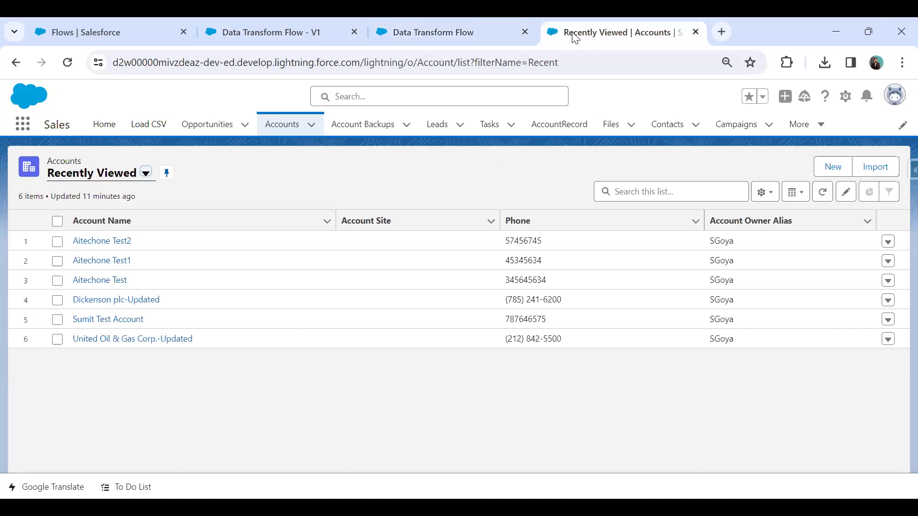
pyautogui.click(360, 134)
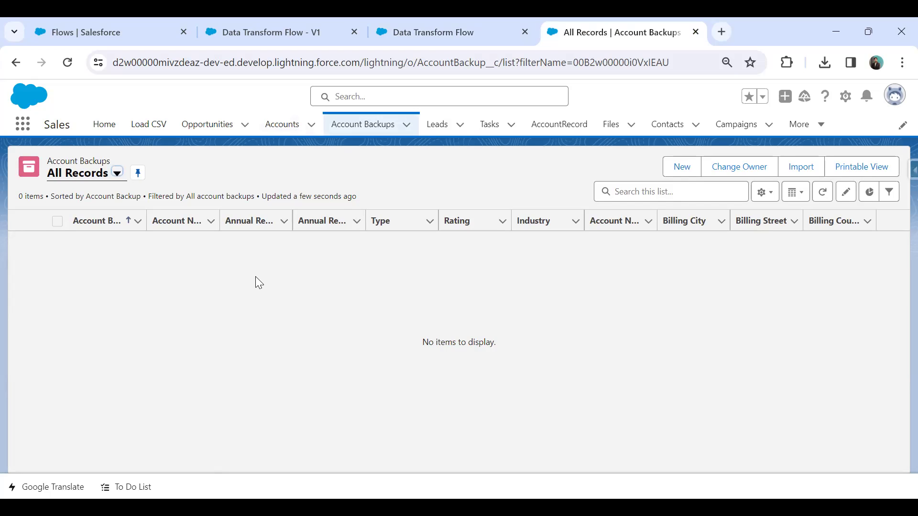
pyautogui.click(435, 33)
pyautogui.click(577, 28)
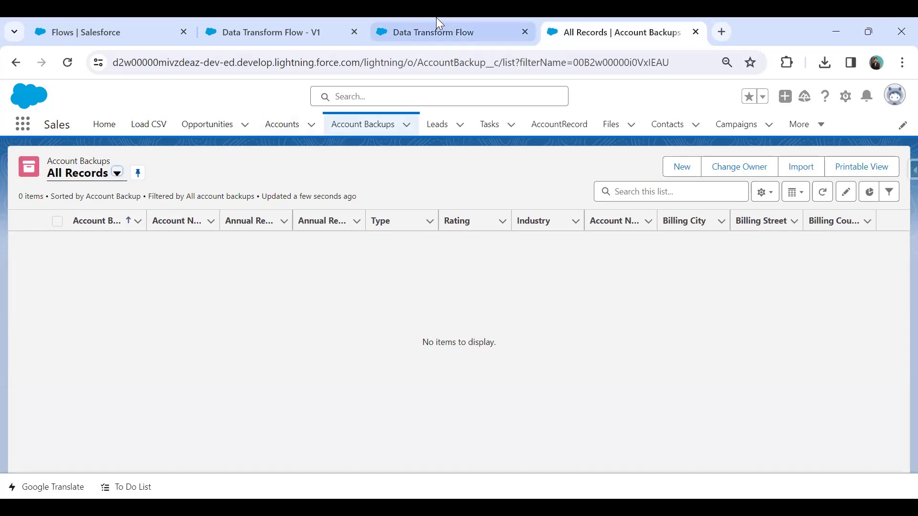
# Back up the selected records through the running Data Transform Flow and refresh the Account Backups list.
pyautogui.click(434, 30)
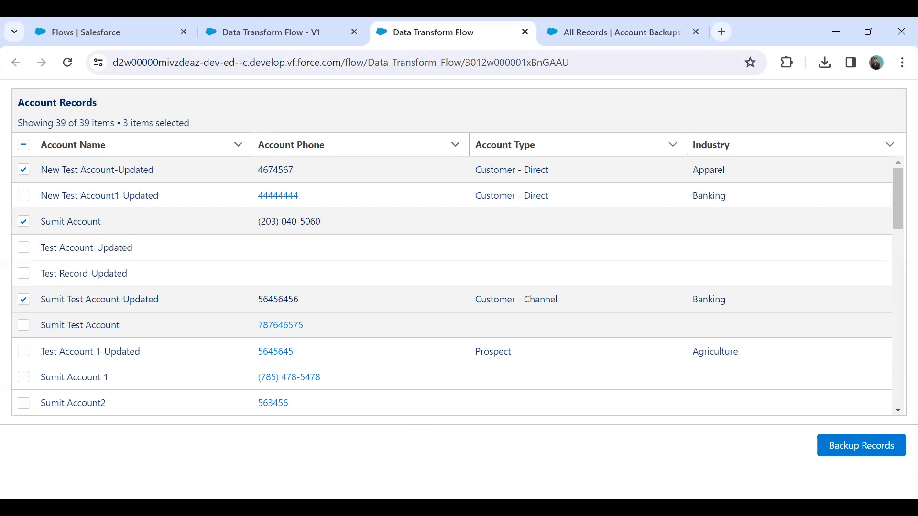
pyautogui.click(860, 445)
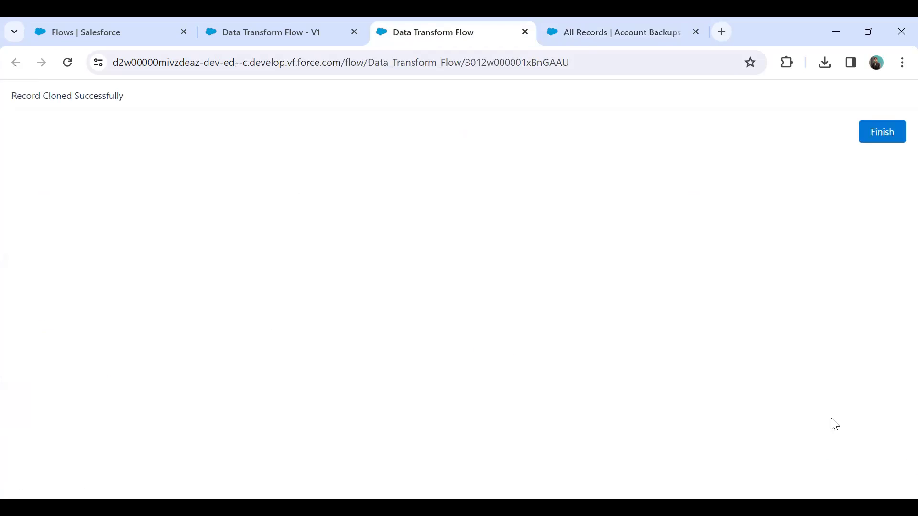
pyautogui.moveTo(8, 100); pyautogui.dragTo(132, 103)
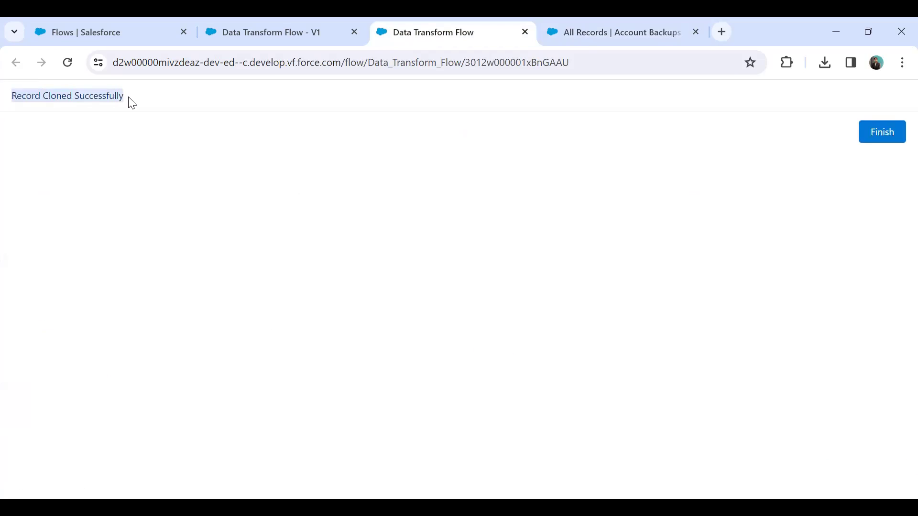
pyautogui.click(604, 30)
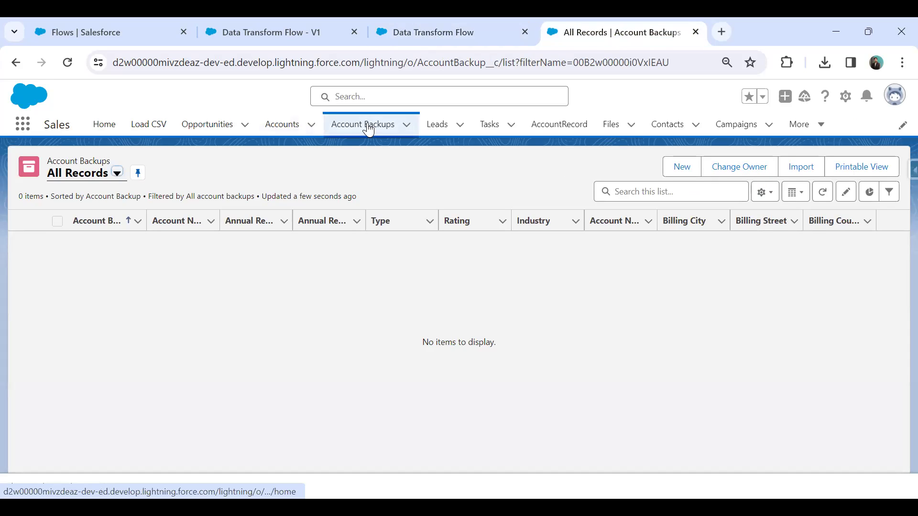
pyautogui.click(822, 192)
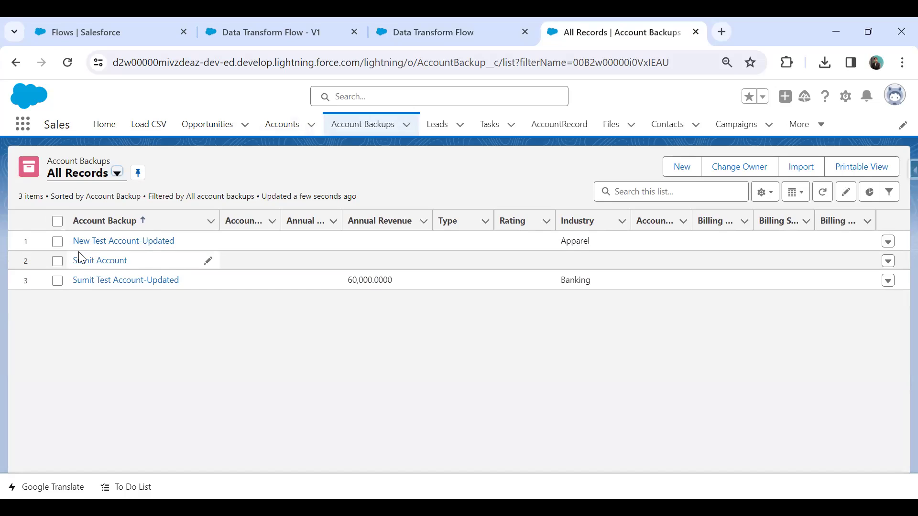
# Deactivate Data Transform Flow - V1 in Flow Builder and close both its builder page and its run page.
pyautogui.click(258, 29)
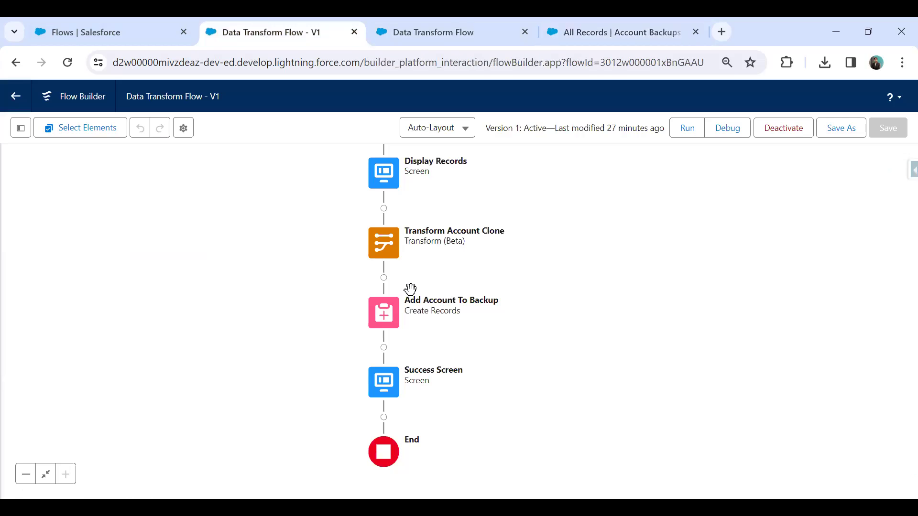
pyautogui.click(451, 22)
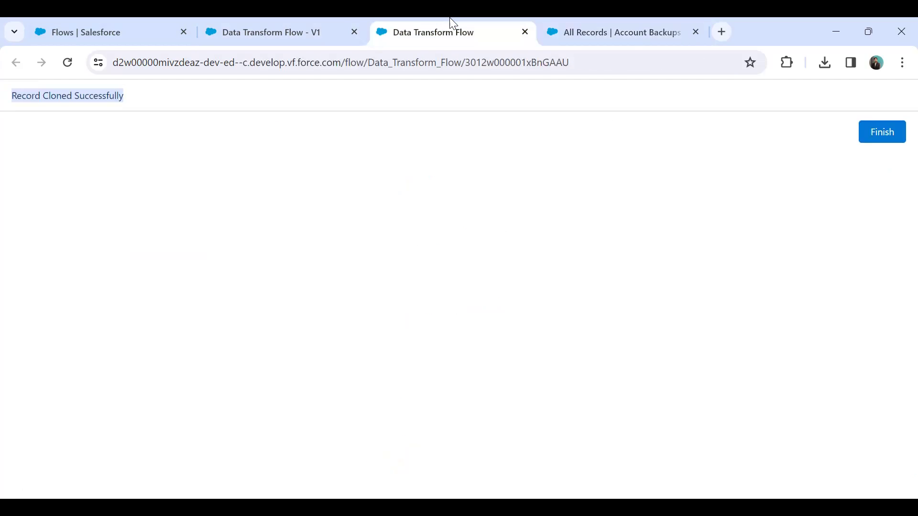
pyautogui.click(286, 27)
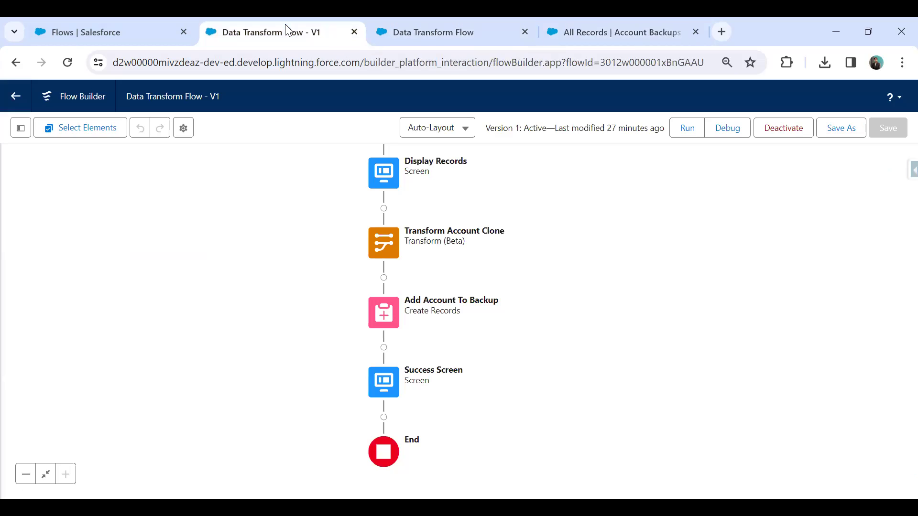
pyautogui.click(784, 135)
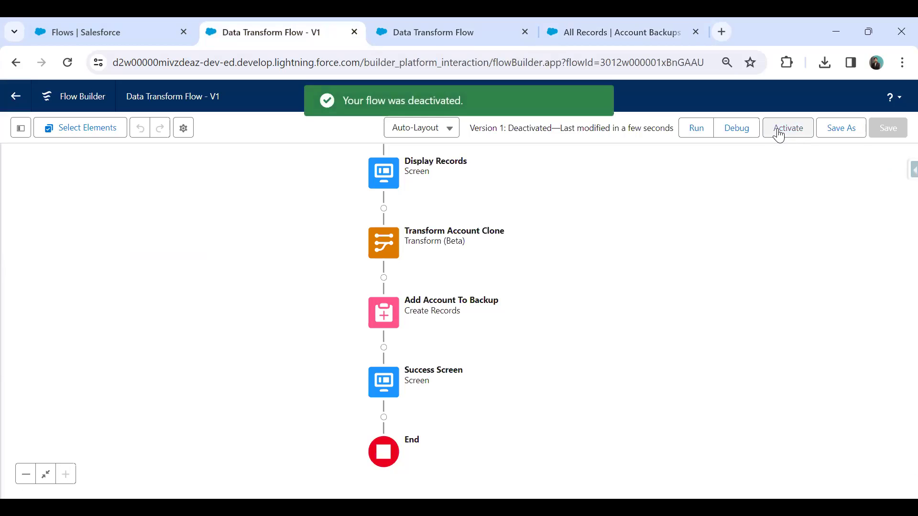
pyautogui.click(354, 32)
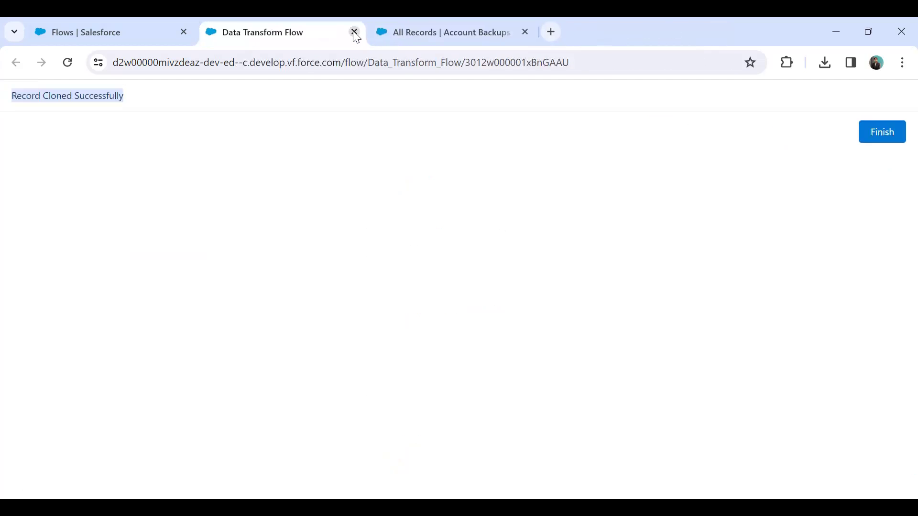
pyautogui.click(354, 32)
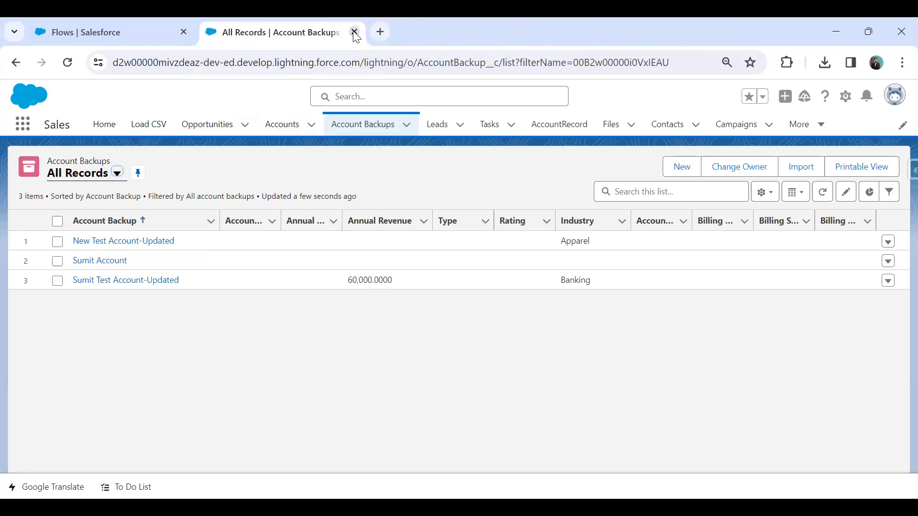
# Create a new Screen Flow from the Flows page in Setup.
pyautogui.click(74, 36)
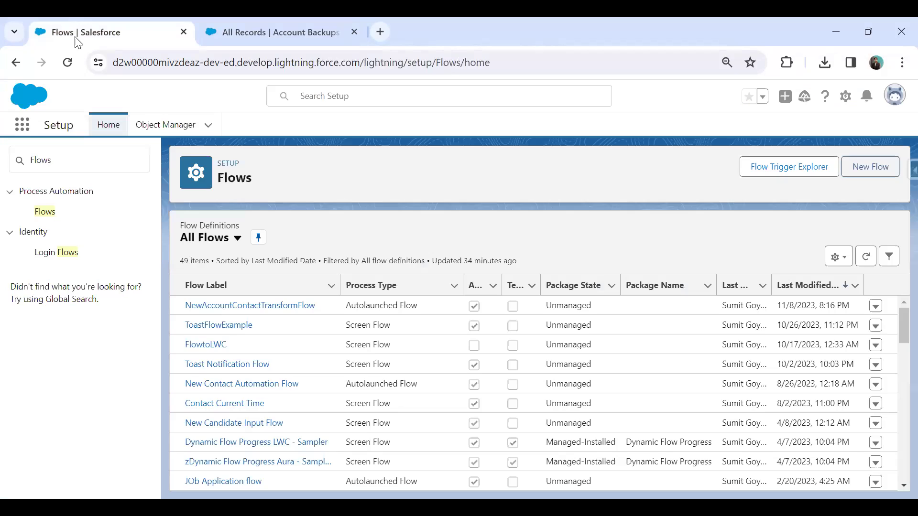
pyautogui.click(868, 170)
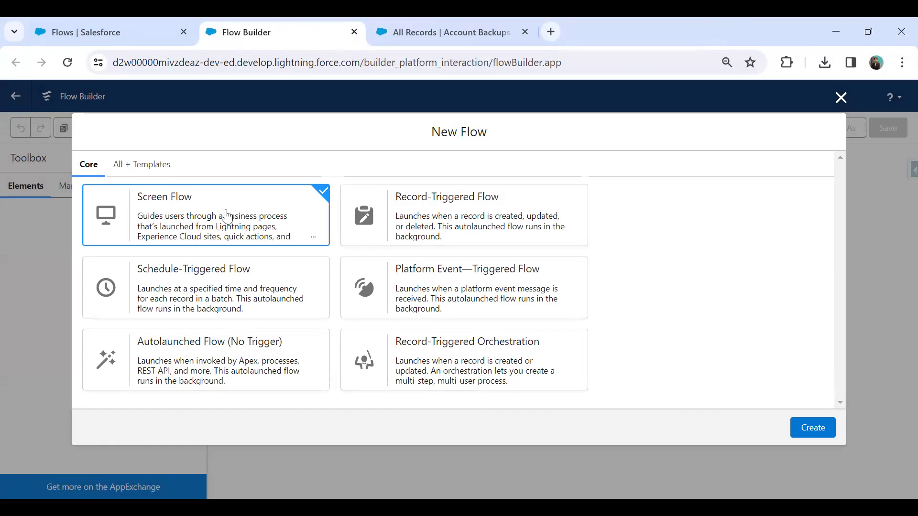
pyautogui.click(813, 428)
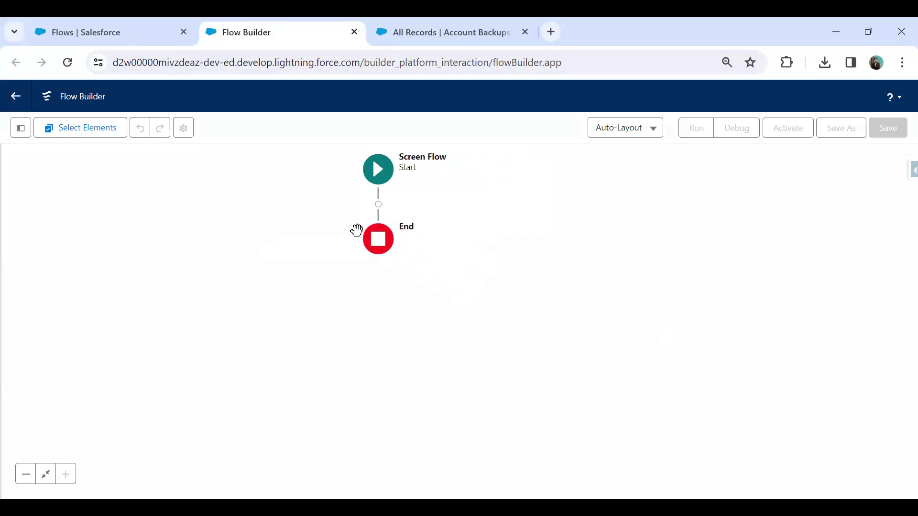
# Add a Get Records element after Start, labelled "Get Records From Account", with Account as its object.
pyautogui.click(378, 204)
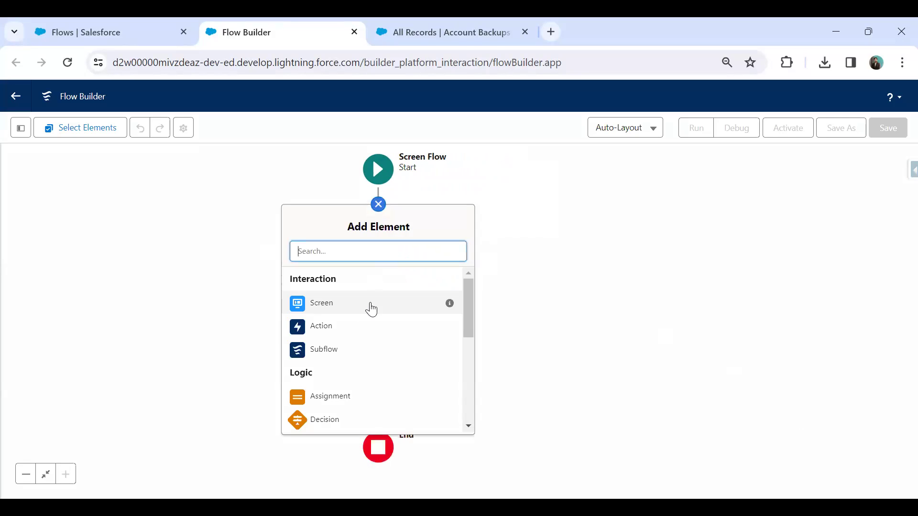
pyautogui.scroll(-5, 344, 371)
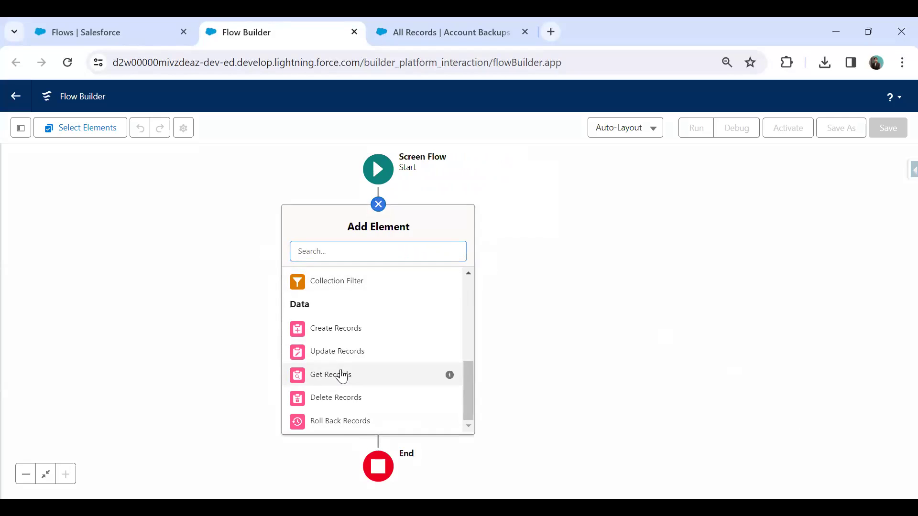
pyautogui.click(343, 375)
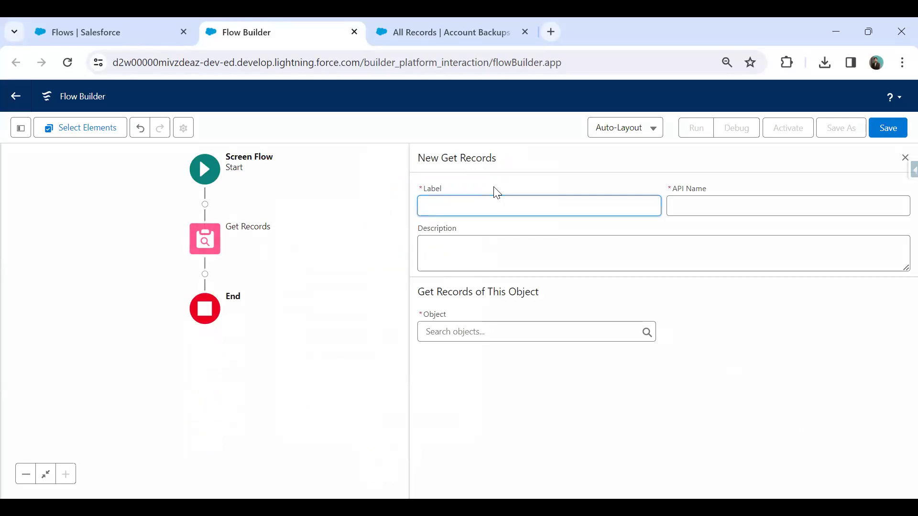
pyautogui.write('Get Recoprd')
pyautogui.press('Tab')
pyautogui.click(463, 333)
pyautogui.write('count')
pyautogui.click(462, 333)
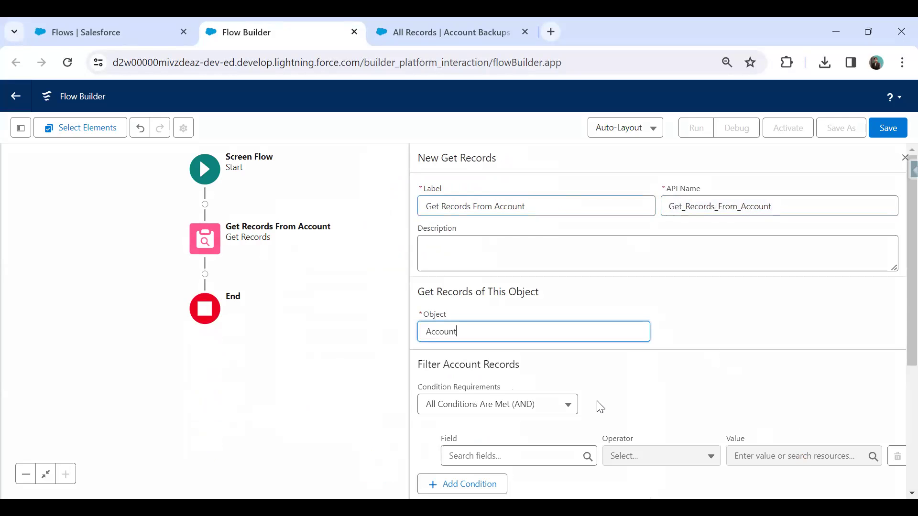
# Set the element's condition requirements to "None—Get All Account Records" and have it store all records.
pyautogui.click(512, 404)
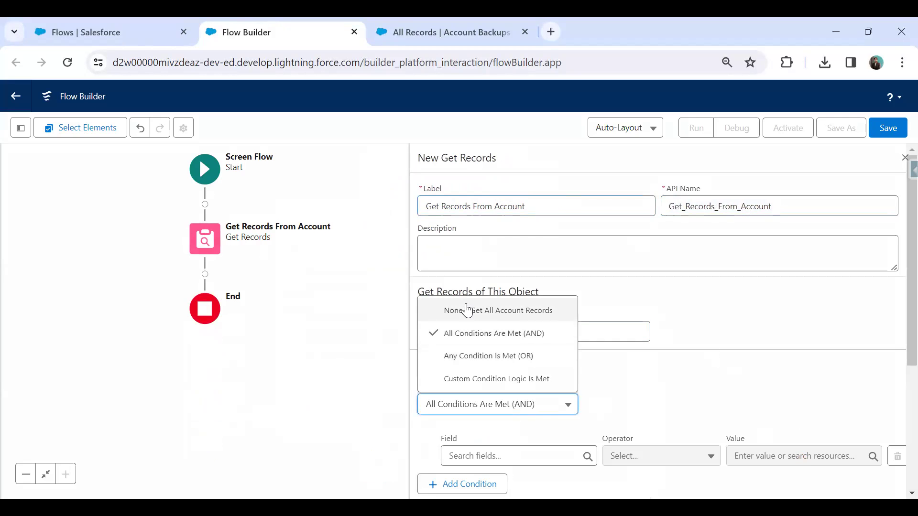
pyautogui.click(467, 310)
pyautogui.scroll(-3, 563, 406)
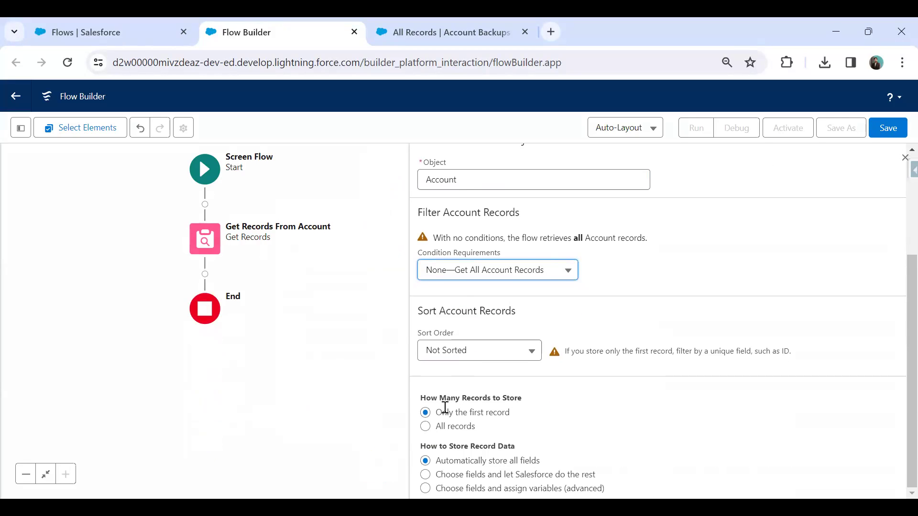
pyautogui.click(424, 426)
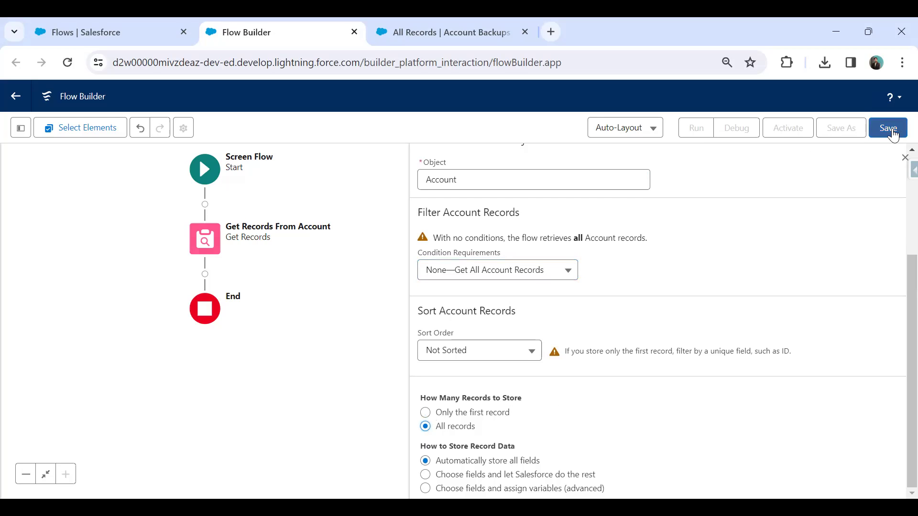
# Save the flow with the label "Flow to BackupAccount Records" and API name Flow_to_BackupAccount_Records.
pyautogui.click(888, 128)
pyautogui.click(323, 244)
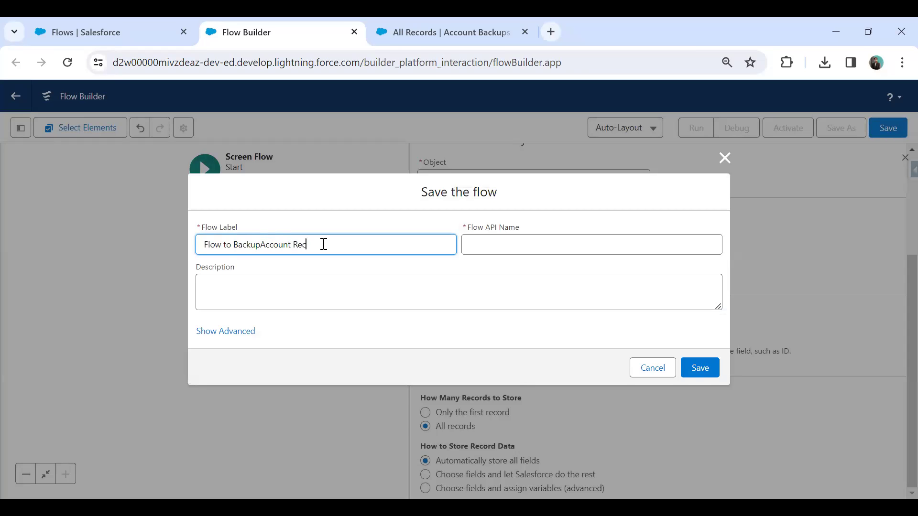
pyautogui.press('Tab')
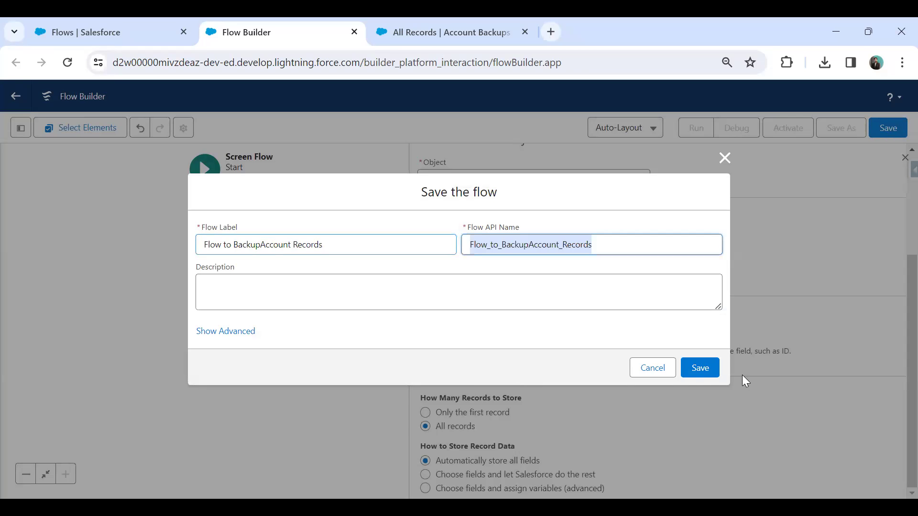
pyautogui.click(704, 368)
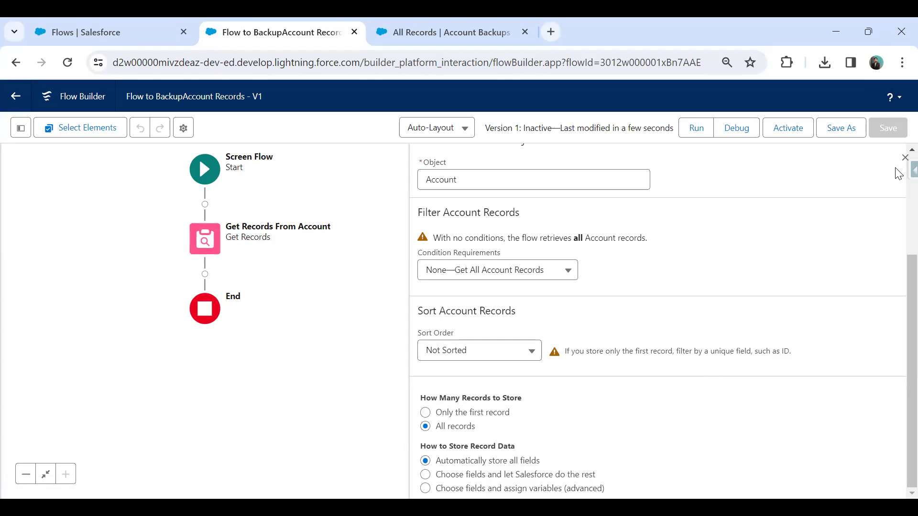
# Add a Screen element after Get Records From Account, labelled "Account Records" with API name Account_Records.
pyautogui.click(904, 158)
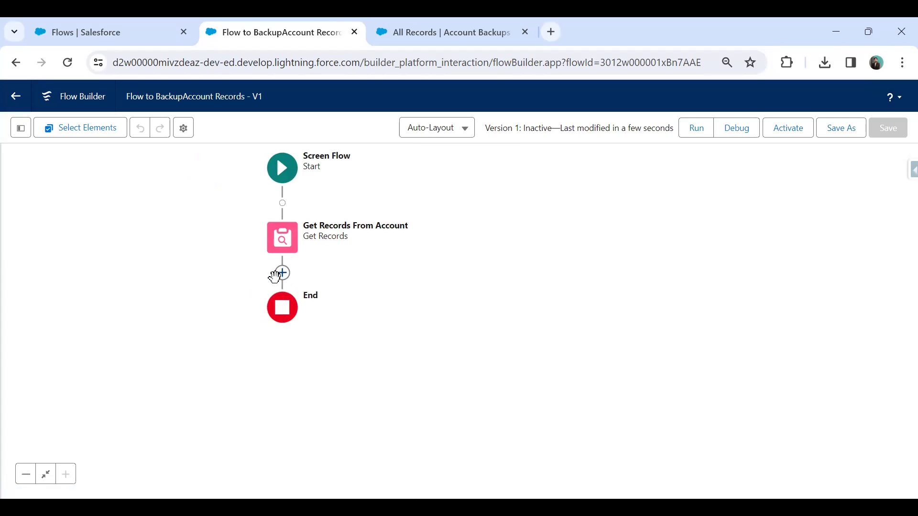
pyautogui.click(282, 273)
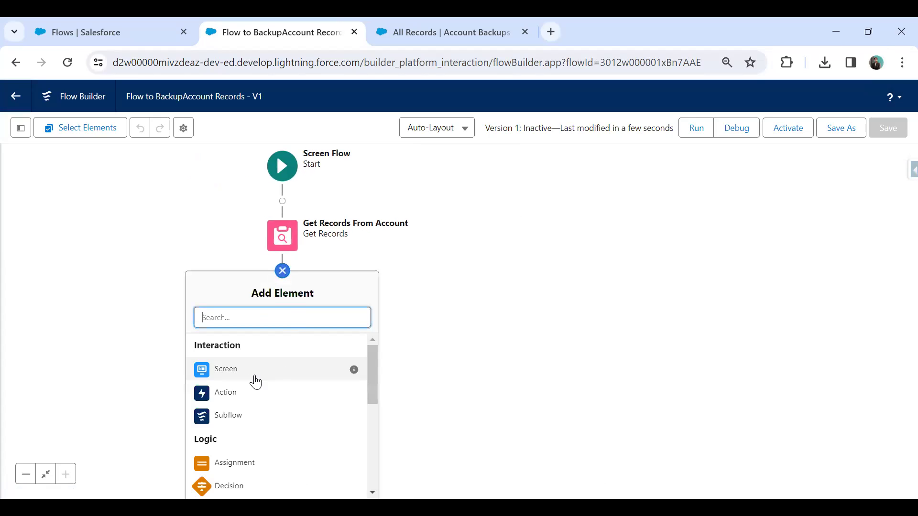
pyautogui.click(242, 376)
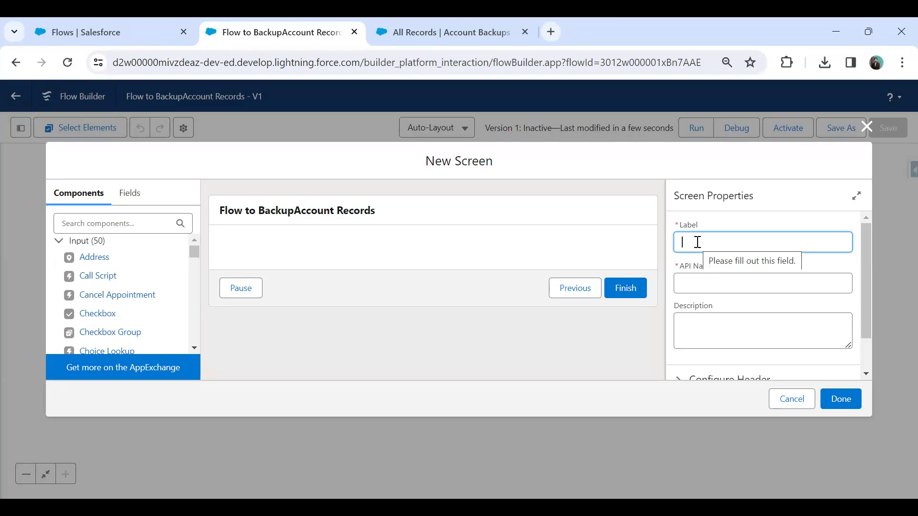
pyautogui.write('Account Record')
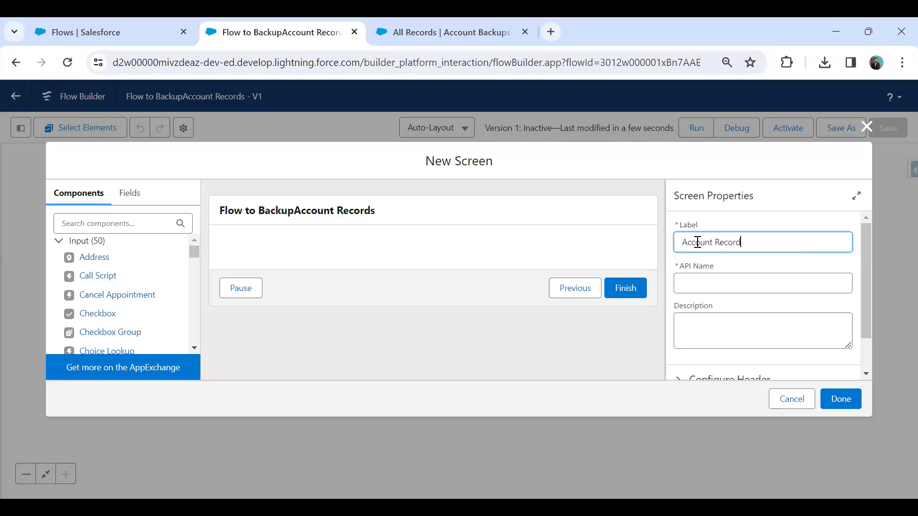
pyautogui.click(789, 276)
pyautogui.scroll(-1, 760, 305)
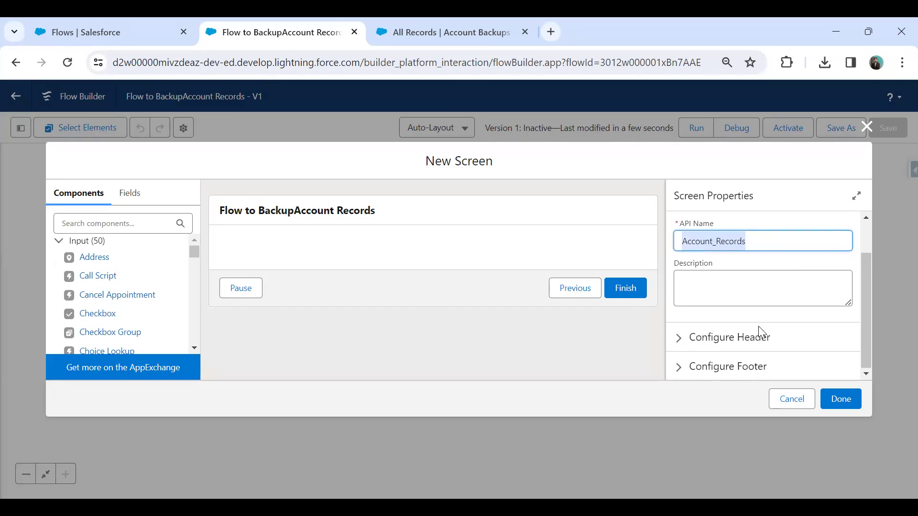
# Turn off the screen's header and hide its Pause and Previous buttons.
pyautogui.click(683, 340)
pyautogui.click(678, 359)
pyautogui.scroll(-1, 680, 306)
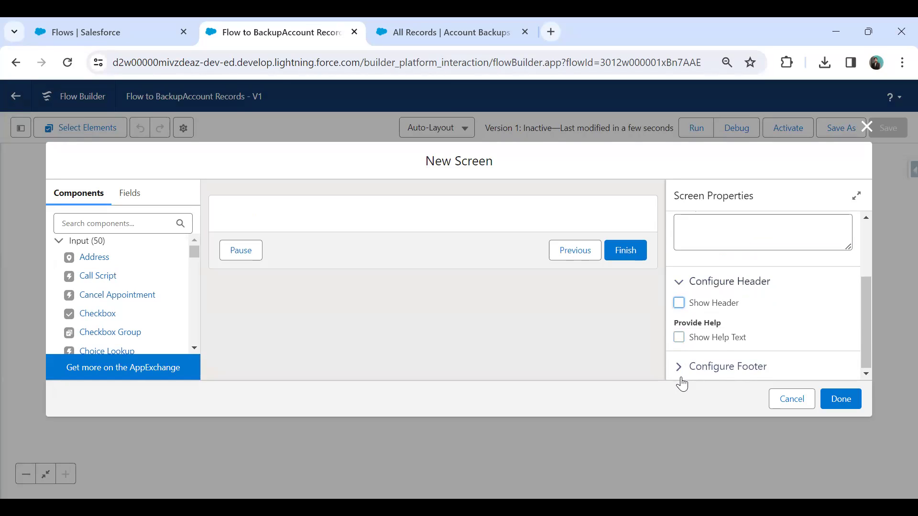
pyautogui.click(684, 367)
pyautogui.scroll(-5, 707, 306)
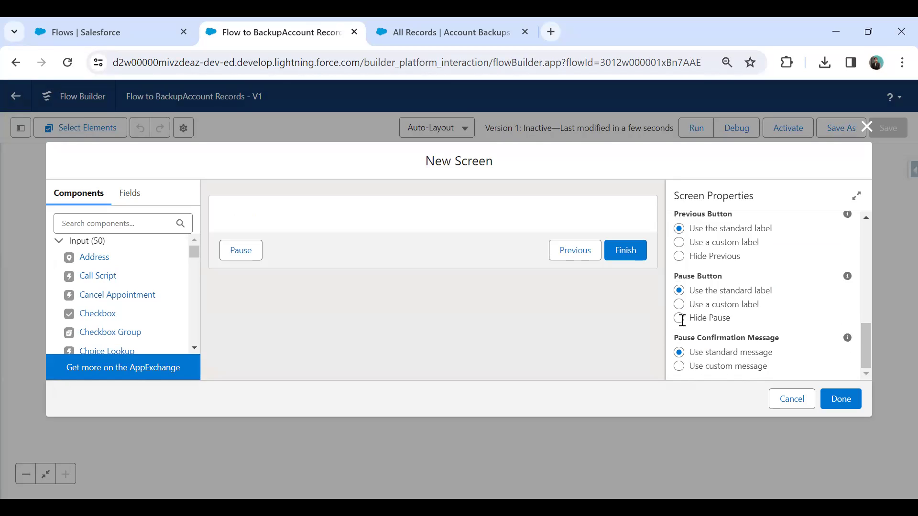
pyautogui.click(682, 318)
pyautogui.click(679, 304)
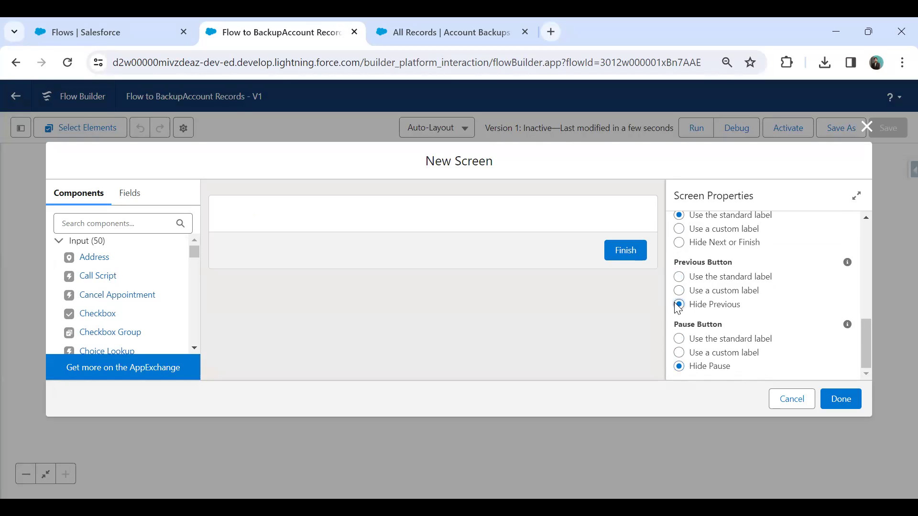
# Give the screen's Next or Finish button the custom label "Backup Records".
pyautogui.click(681, 229)
pyautogui.click(702, 281)
pyautogui.write('Backup Records')
pyautogui.click(555, 285)
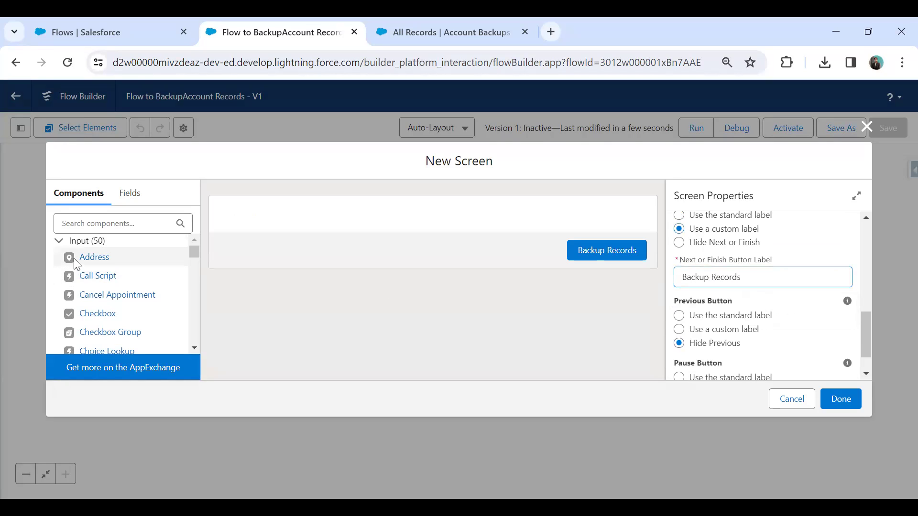
# Add a Data Table component to the screen with the API name Accoun_Records_List.
pyautogui.click(106, 223)
pyautogui.write('data')
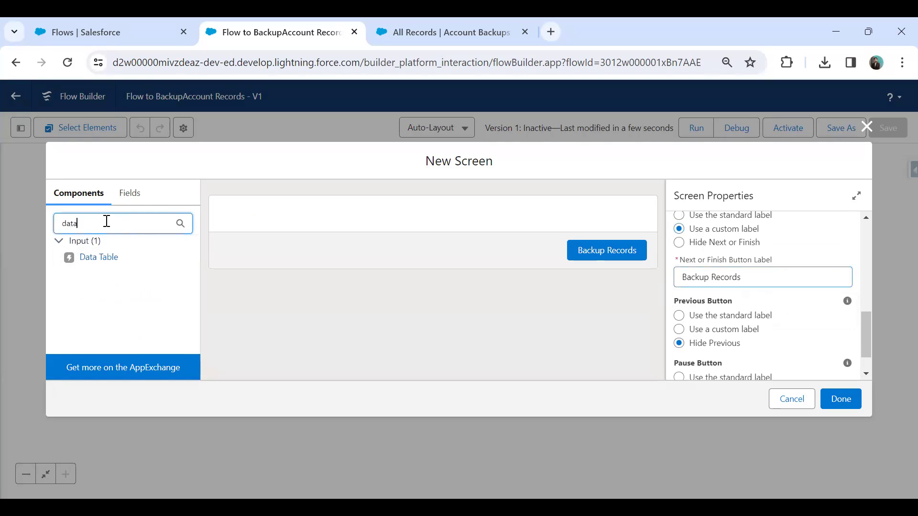
pyautogui.click(89, 262)
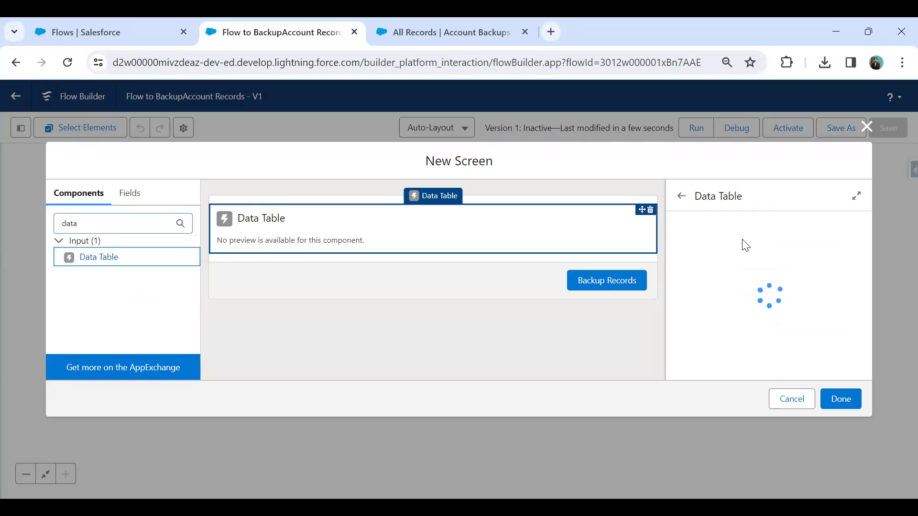
pyautogui.click(712, 237)
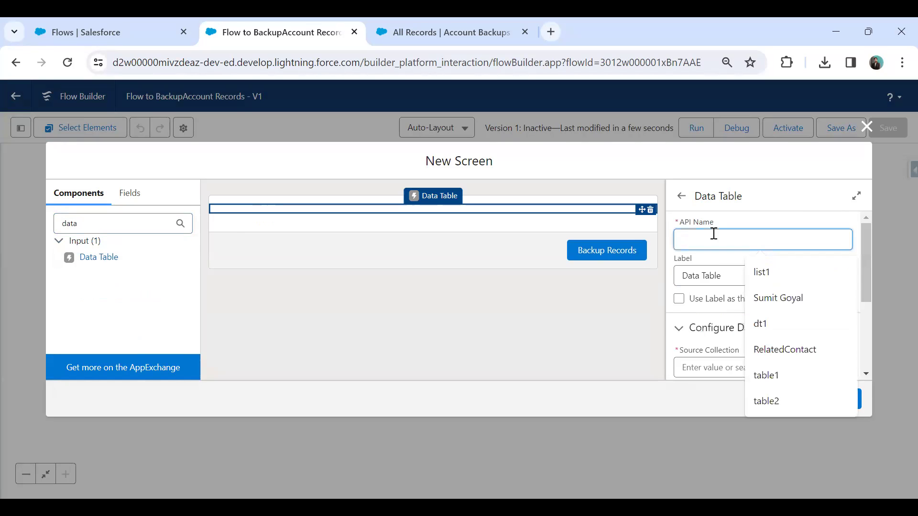
pyautogui.click(694, 246)
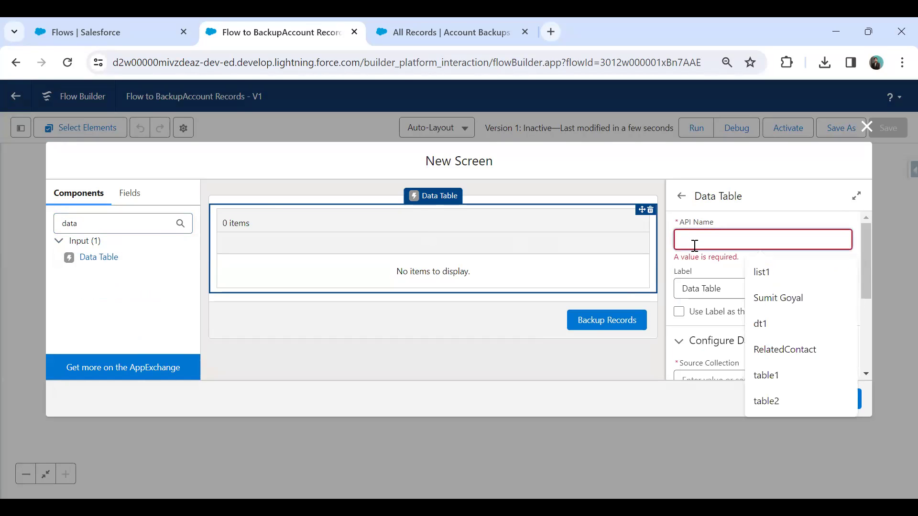
pyautogui.write('Accou')
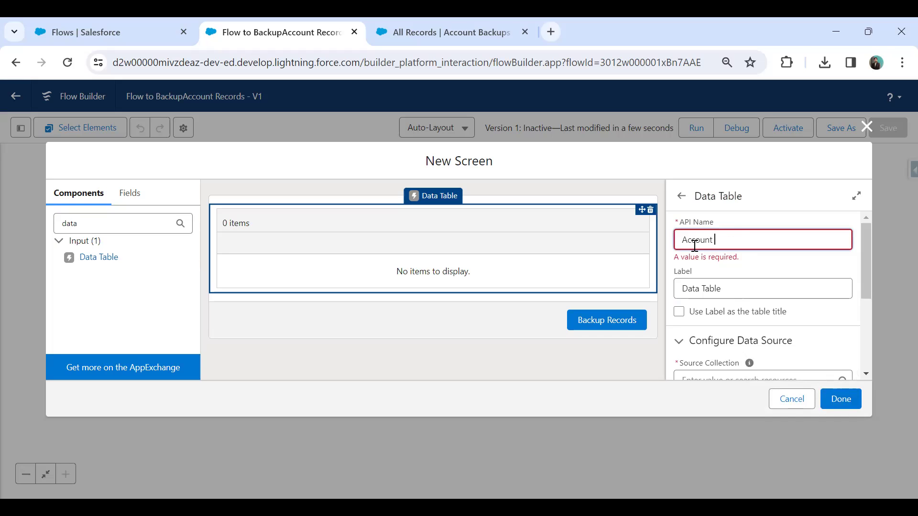
pyautogui.write('n_Records_Lis')
# Label the data table "List Of Accounts" and use that label as the table title.
pyautogui.press('Tab')
pyautogui.press('BackSpace')
pyautogui.write('List Of Accounts')
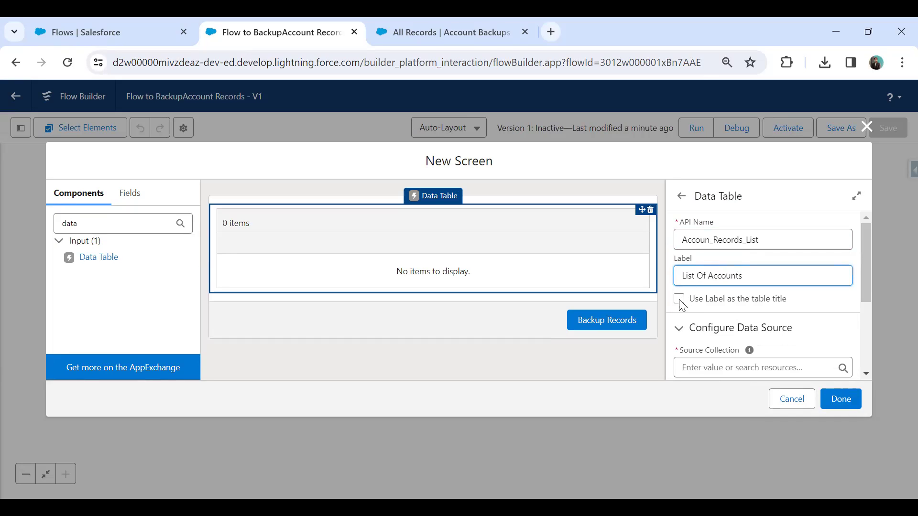
pyautogui.click(679, 299)
# Set the data table's source collection to the accounts from Get_Records_From_Account and show its search bar.
pyautogui.scroll(-3, 703, 313)
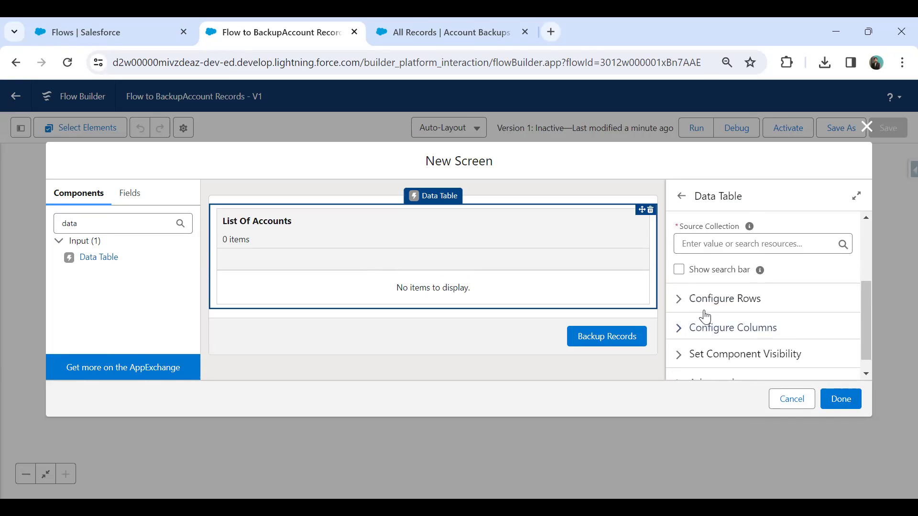
pyautogui.scroll(2, 723, 311)
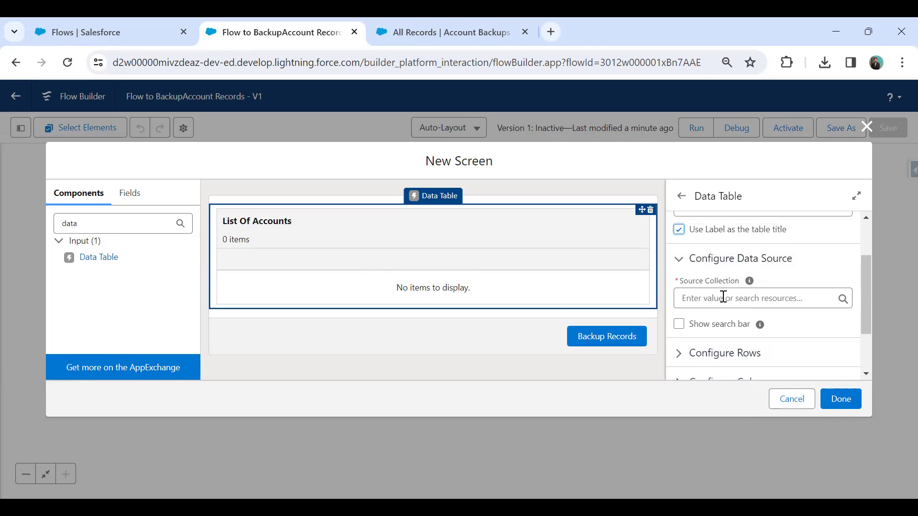
pyautogui.click(723, 297)
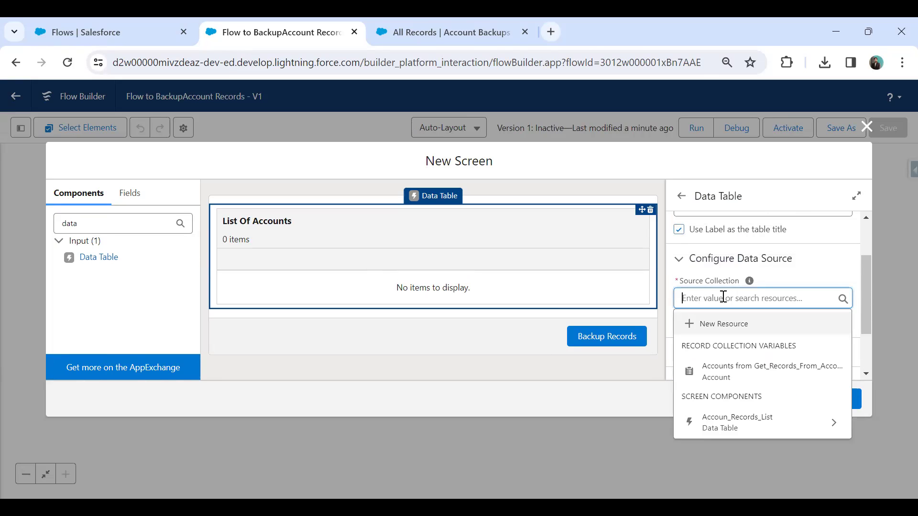
pyautogui.click(735, 373)
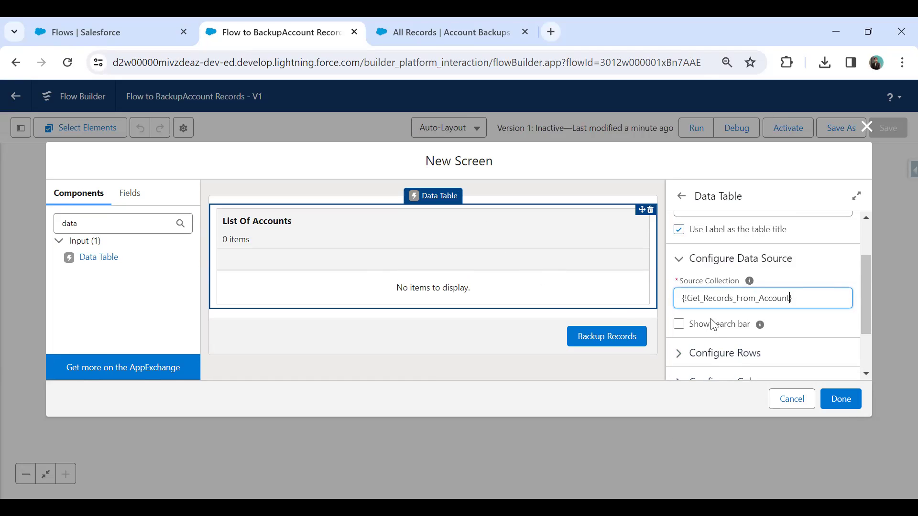
pyautogui.click(682, 325)
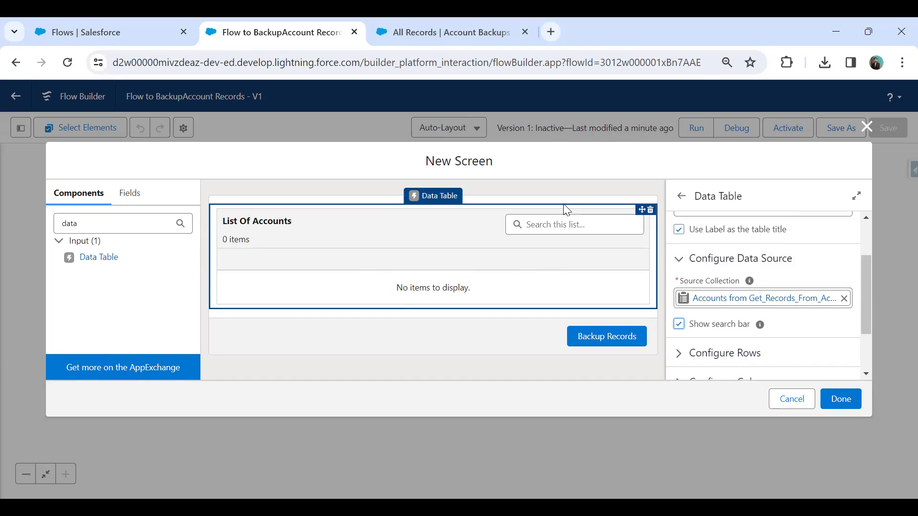
# Configure the data table's first column with the source field Name and the custom label "Account Name".
pyautogui.scroll(-2, 801, 360)
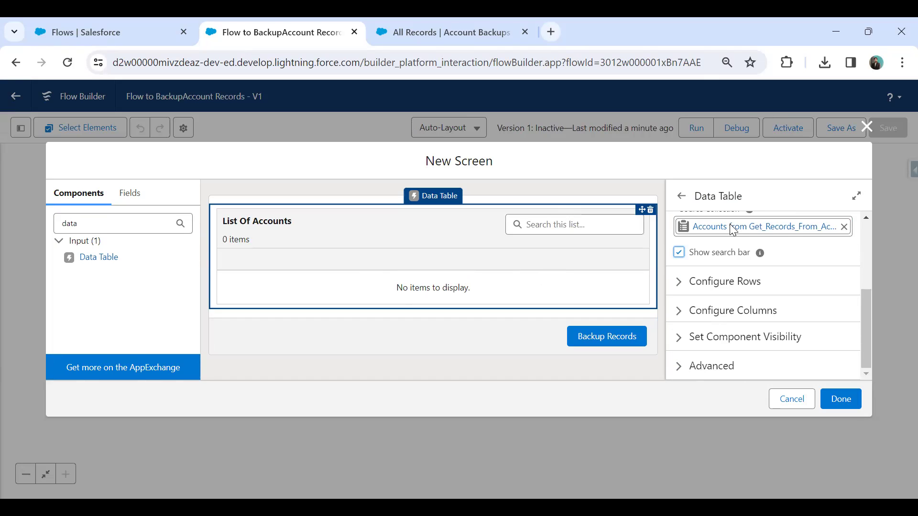
pyautogui.click(680, 285)
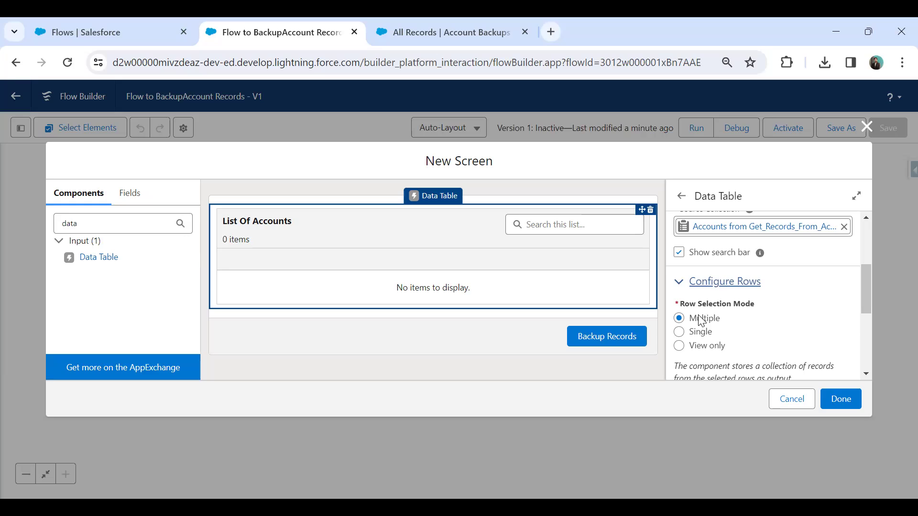
pyautogui.scroll(-3, 737, 326)
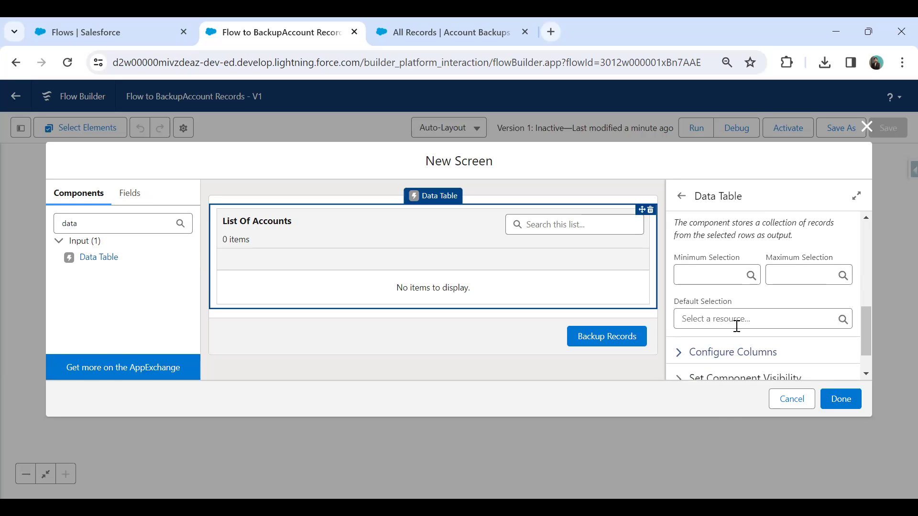
pyautogui.scroll(-1, 732, 285)
pyautogui.click(684, 310)
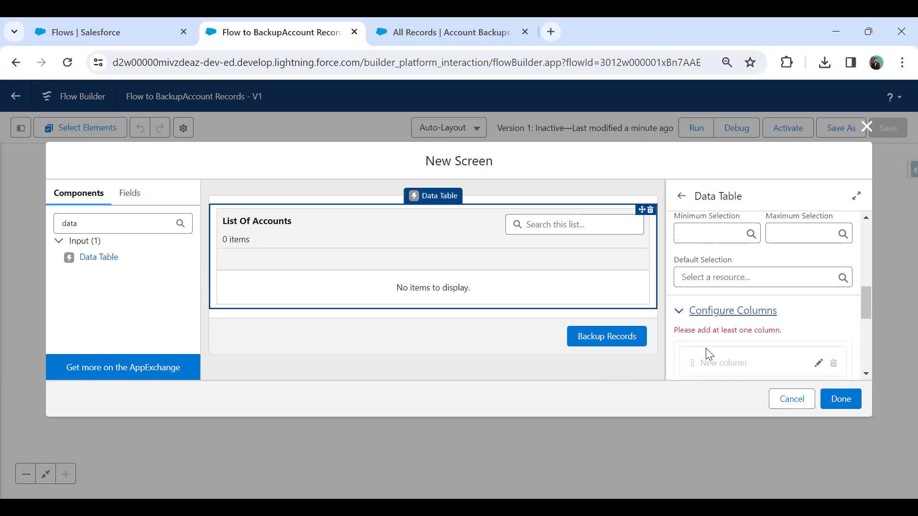
pyautogui.click(715, 286)
pyautogui.write('Nam')
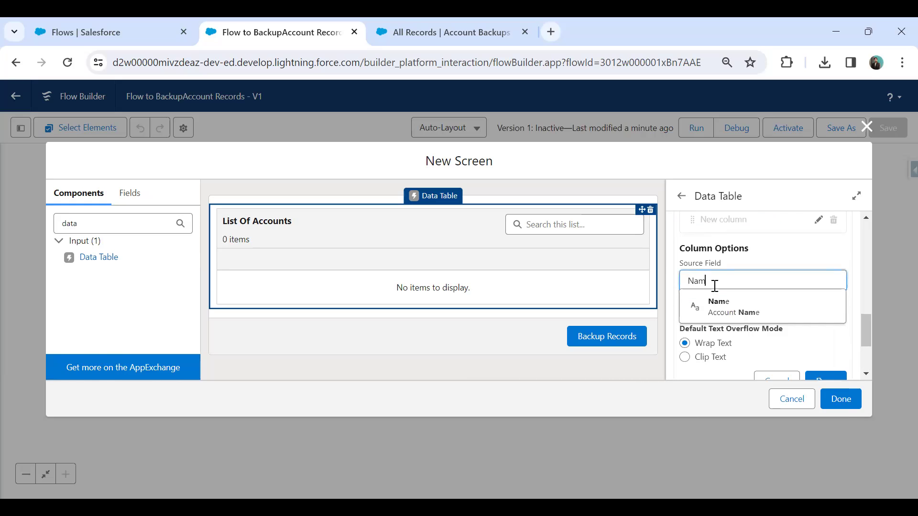
pyautogui.write('e')
pyautogui.click(724, 309)
pyautogui.click(685, 306)
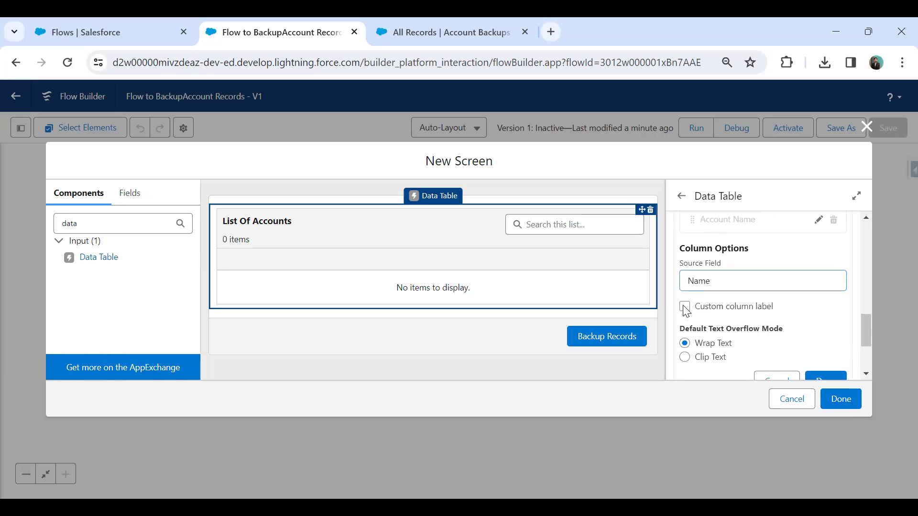
pyautogui.click(757, 341)
pyautogui.write('Account Name')
pyautogui.scroll(-3, 765, 340)
pyautogui.click(818, 348)
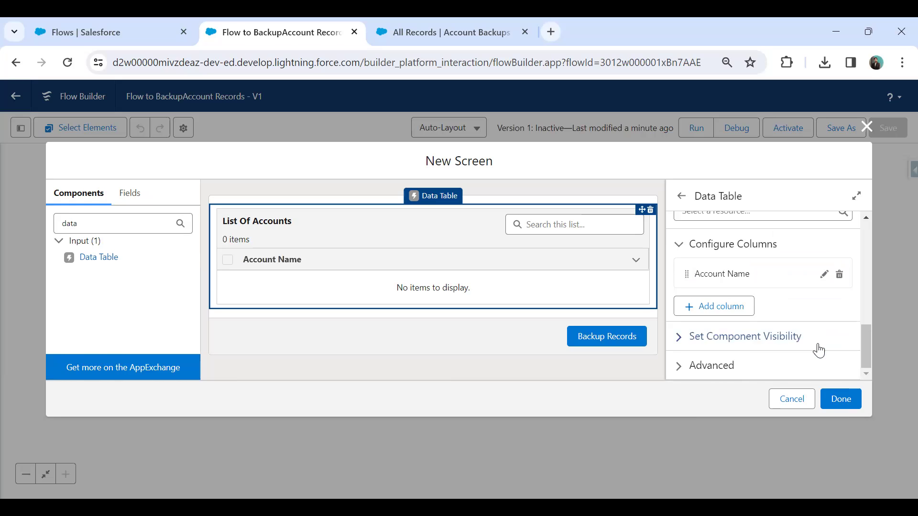
# Add a data table column for the Phone field with the custom label "Account Phone".
pyautogui.click(707, 311)
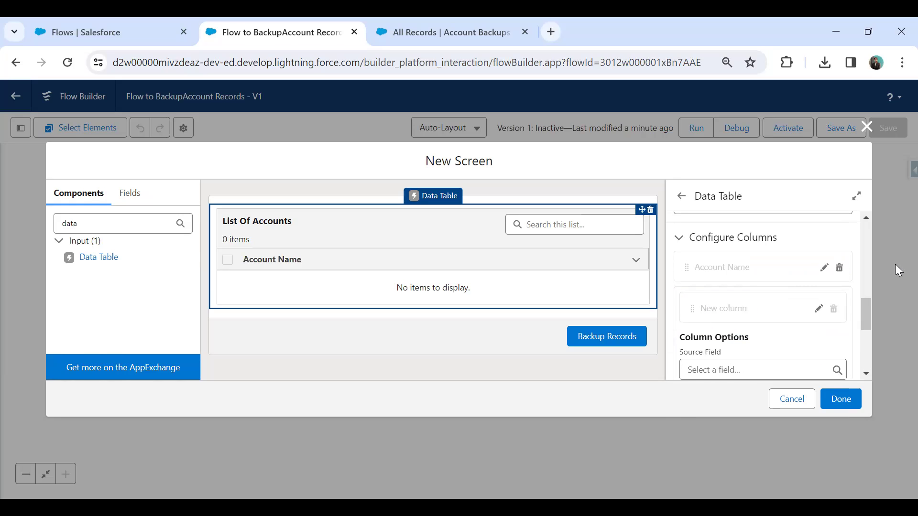
pyautogui.click(750, 368)
pyautogui.write('Phone')
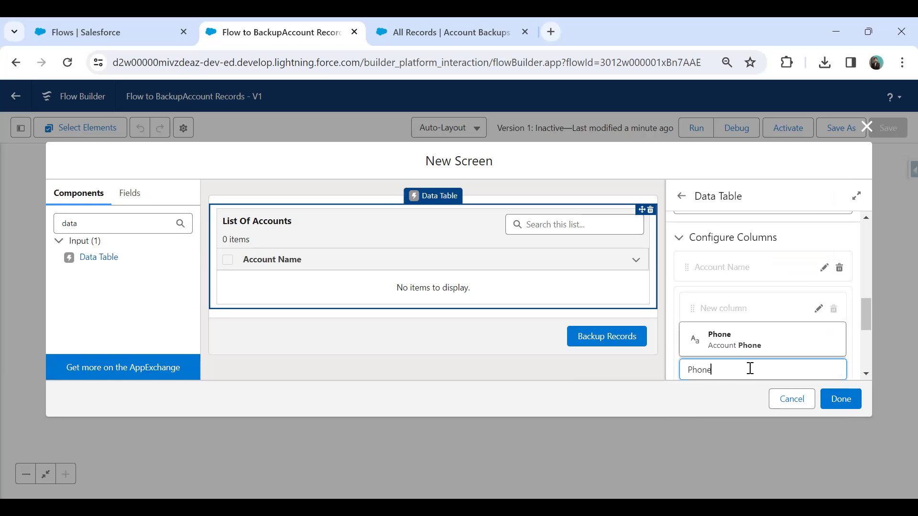
pyautogui.click(731, 340)
pyautogui.scroll(-3, 746, 335)
pyautogui.click(685, 251)
pyautogui.click(718, 283)
pyautogui.write('Account Phone')
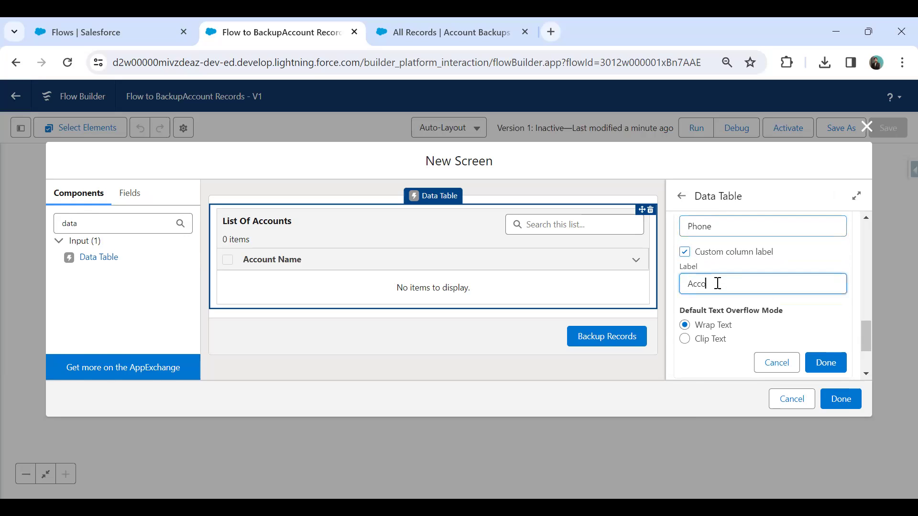
pyautogui.click(823, 362)
# Add a data table column for the account's Type field, keeping its standard label.
pyautogui.click(714, 305)
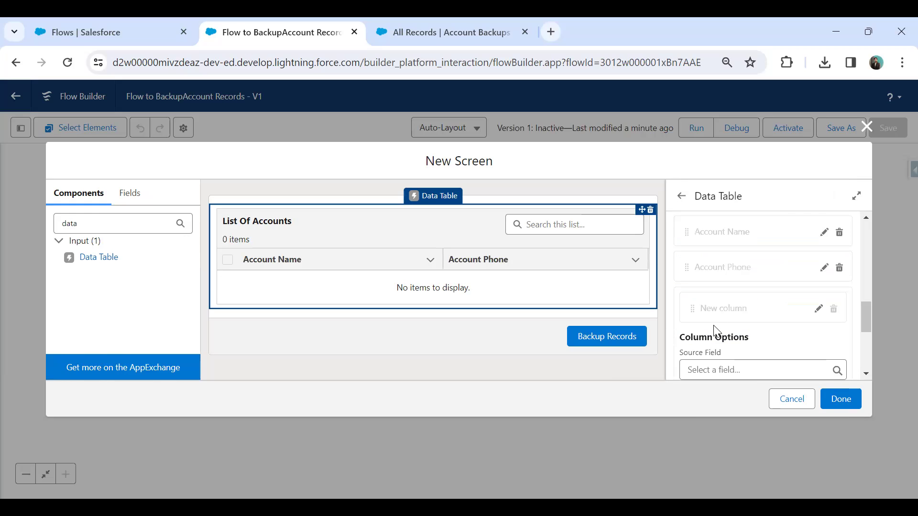
pyautogui.click(730, 369)
pyautogui.write('Type')
pyautogui.click(728, 347)
pyautogui.scroll(-3, 754, 301)
pyautogui.click(815, 332)
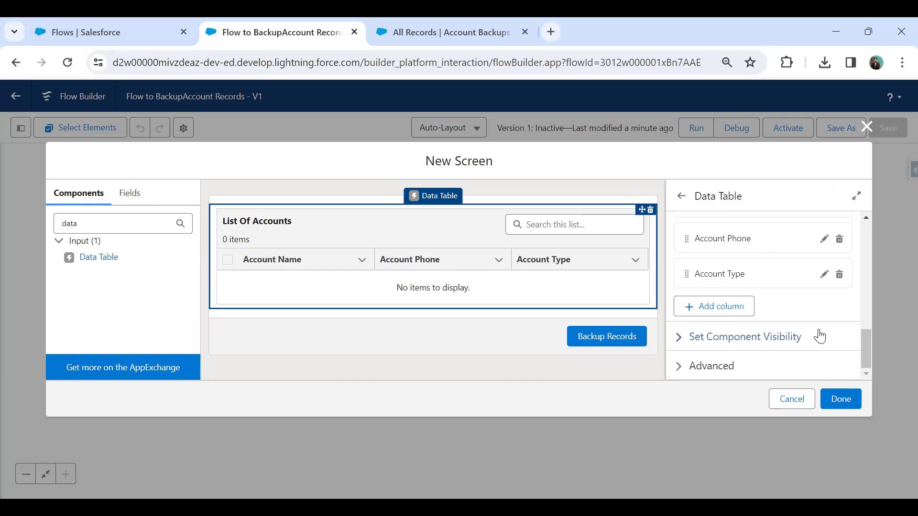
# Add a fourth data table column with Industry as its source field.
pyautogui.click(716, 307)
pyautogui.click(709, 369)
pyautogui.write('Indystru')
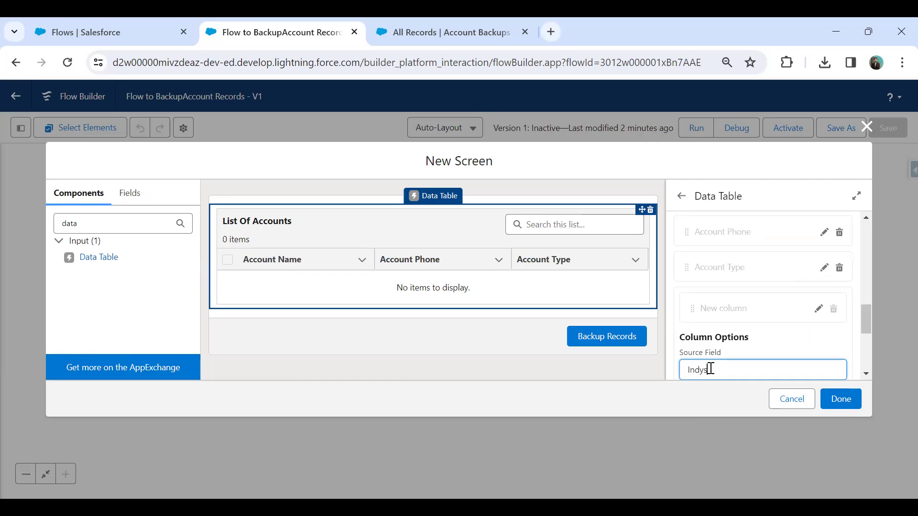
pyautogui.press('BackSpace')
pyautogui.write('ustry')
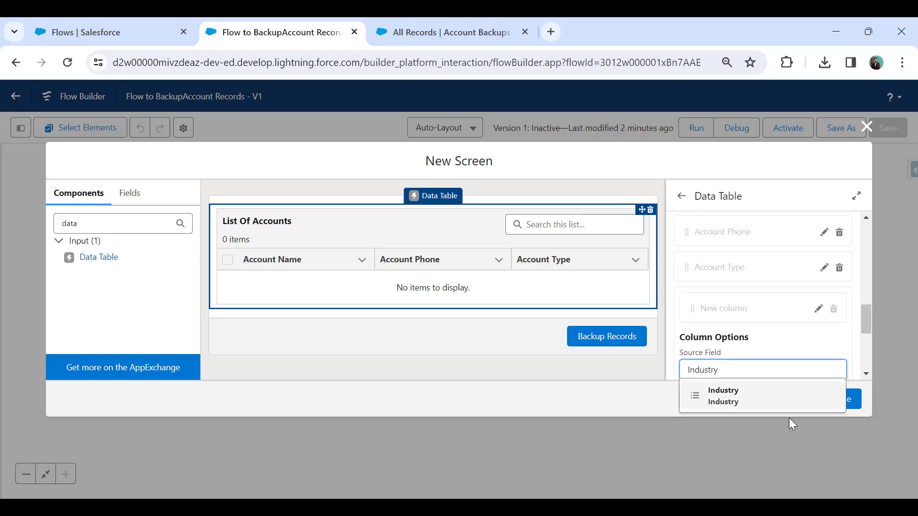
pyautogui.click(716, 400)
pyautogui.scroll(-1, 788, 320)
pyautogui.click(827, 334)
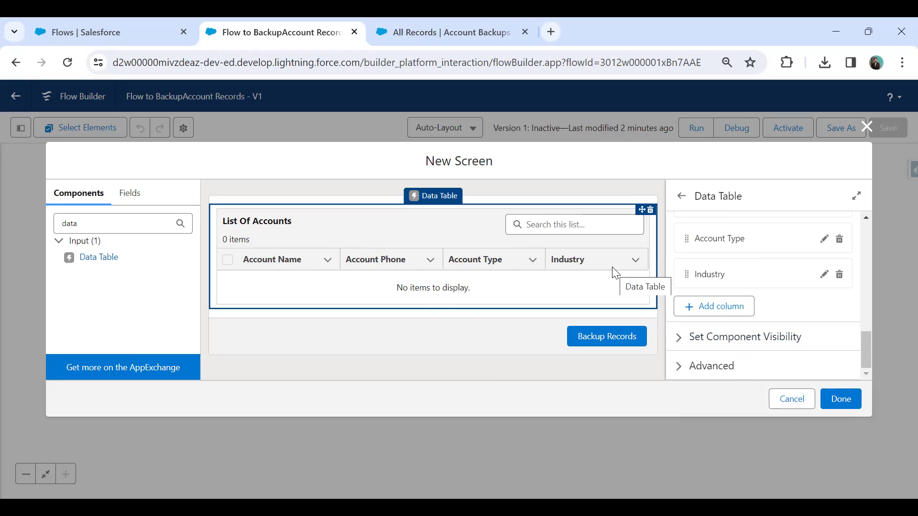
# Finish the Account Records screen, then save the flow and run it.
pyautogui.click(841, 400)
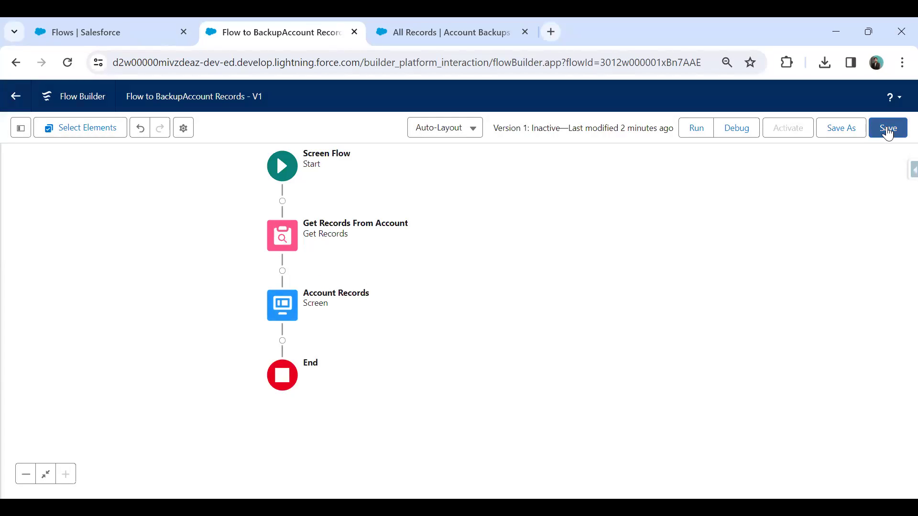
pyautogui.click(887, 127)
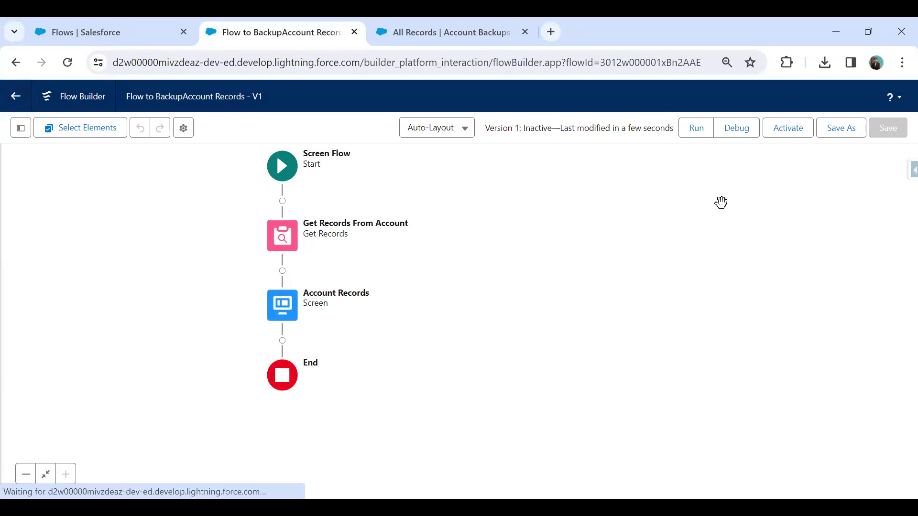
pyautogui.click(695, 134)
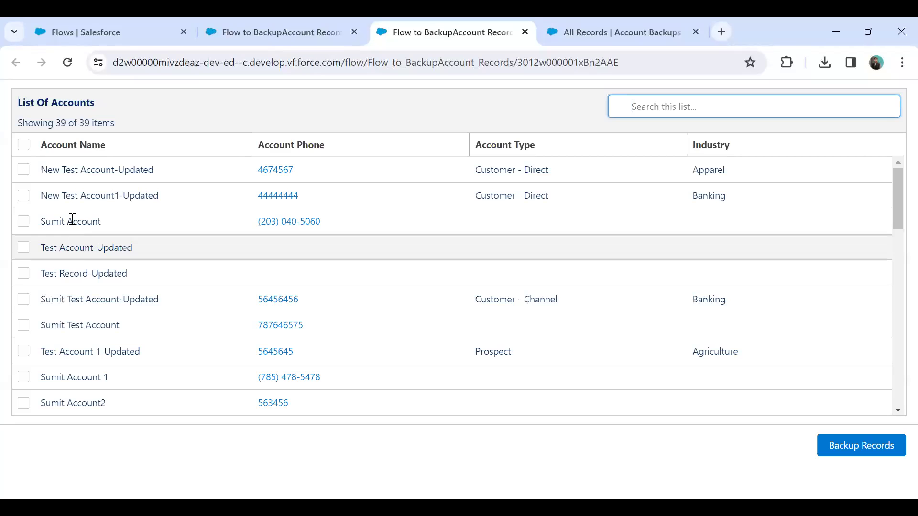
# Review the account list in the running flow and select the first, third and seventh accounts.
pyautogui.scroll(-15, 123, 292)
pyautogui.scroll(12, 123, 287)
pyautogui.scroll(-5, 89, 211)
pyautogui.scroll(8, 49, 184)
pyautogui.click(23, 169)
pyautogui.click(23, 221)
pyautogui.click(24, 324)
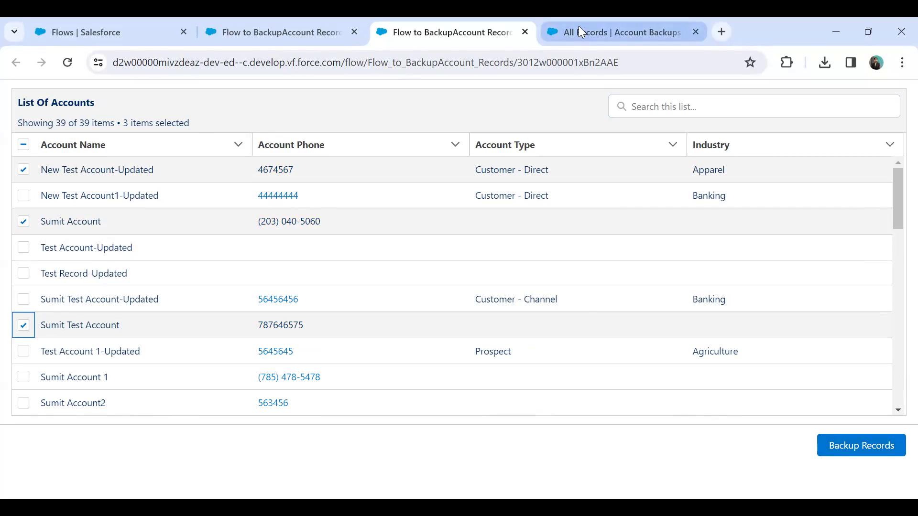
# Delete all three existing records from the All Records list of Account Backups.
pyautogui.click(591, 28)
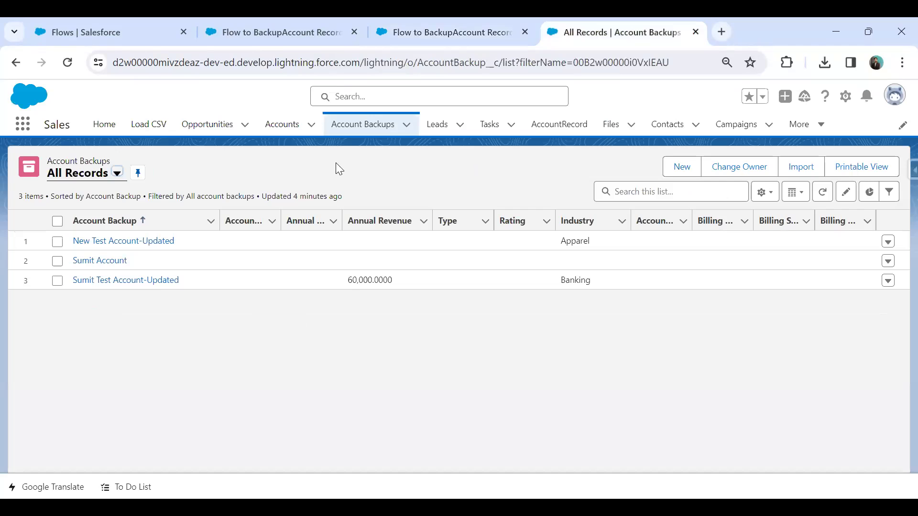
pyautogui.click(887, 243)
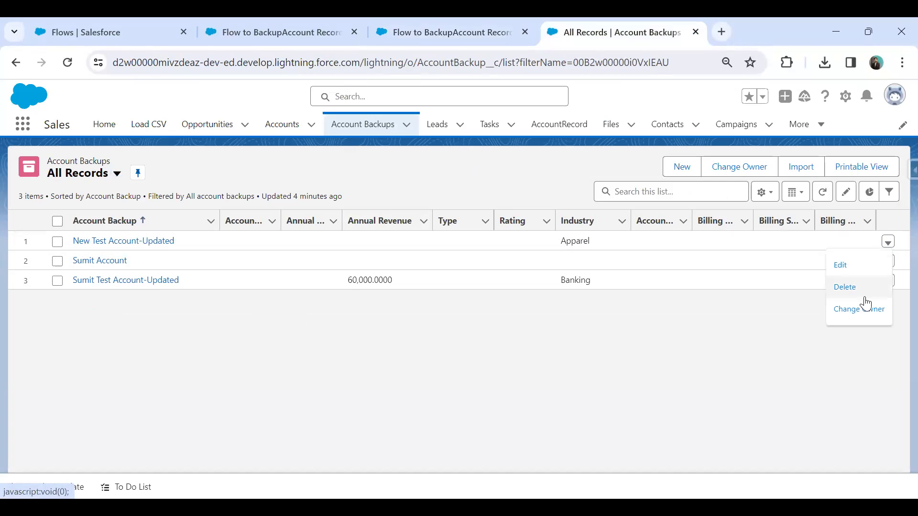
pyautogui.click(844, 288)
pyautogui.click(625, 316)
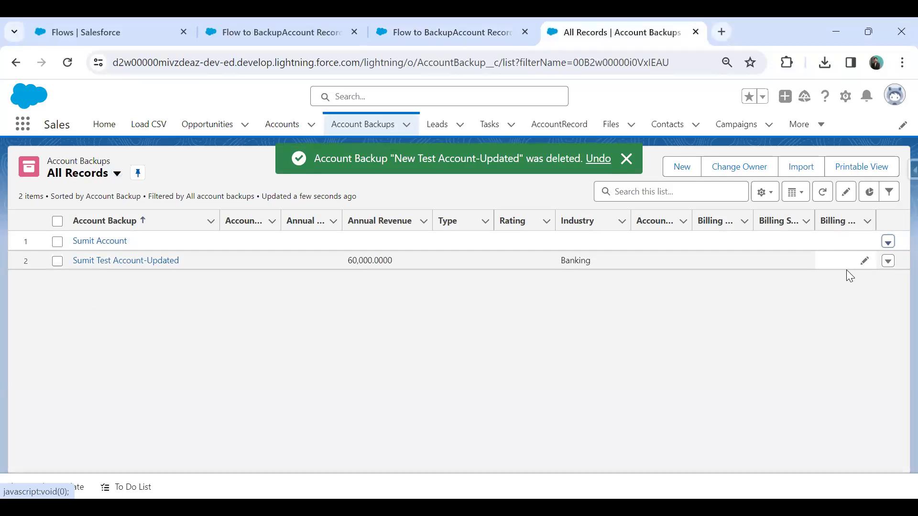
pyautogui.click(888, 261)
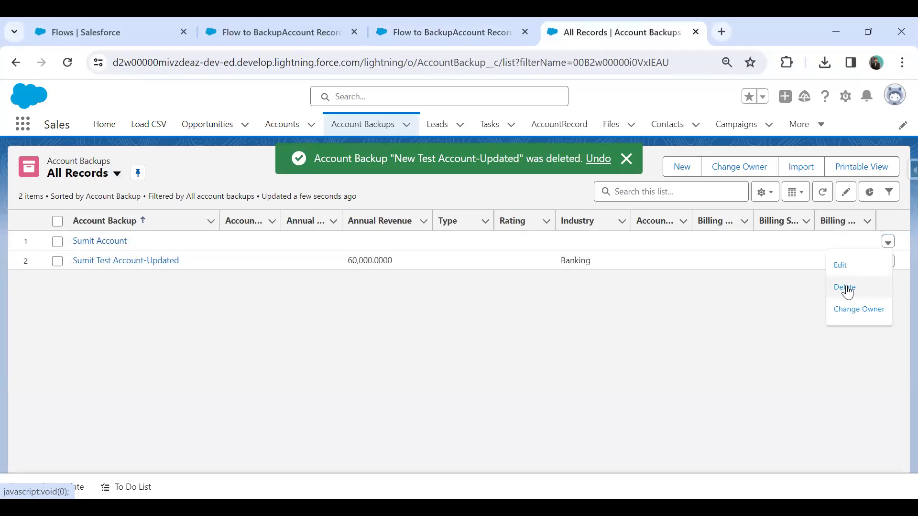
pyautogui.click(846, 286)
pyautogui.click(650, 315)
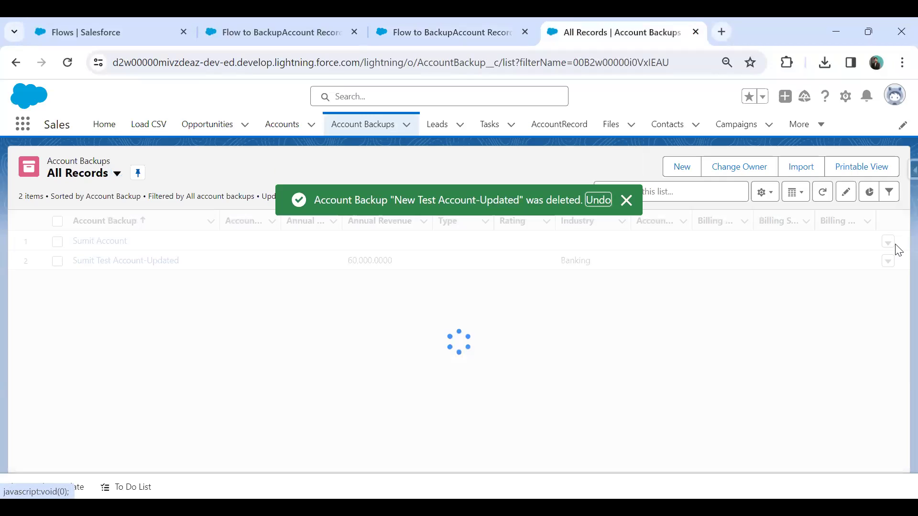
pyautogui.click(888, 242)
pyautogui.click(845, 287)
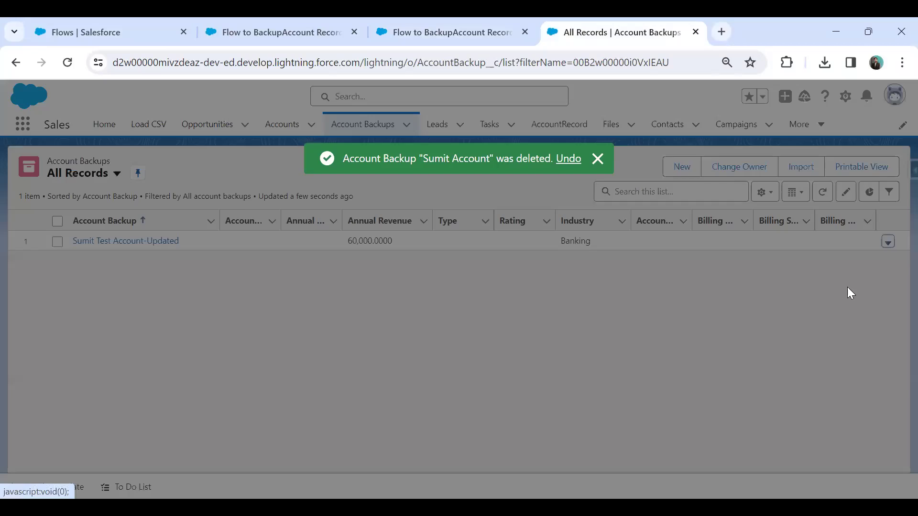
pyautogui.click(634, 317)
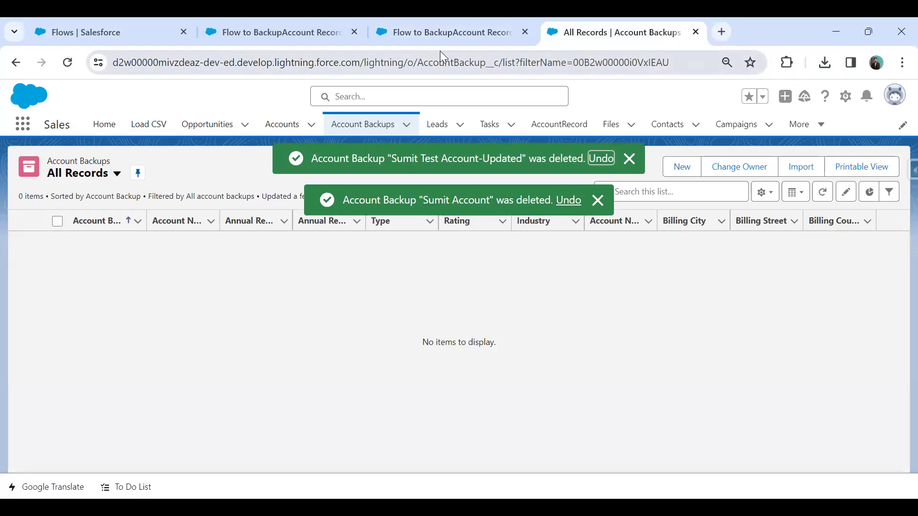
# Close the running flow's test page and return to the flow in Flow Builder.
pyautogui.click(429, 40)
pyautogui.click(284, 34)
pyautogui.click(487, 25)
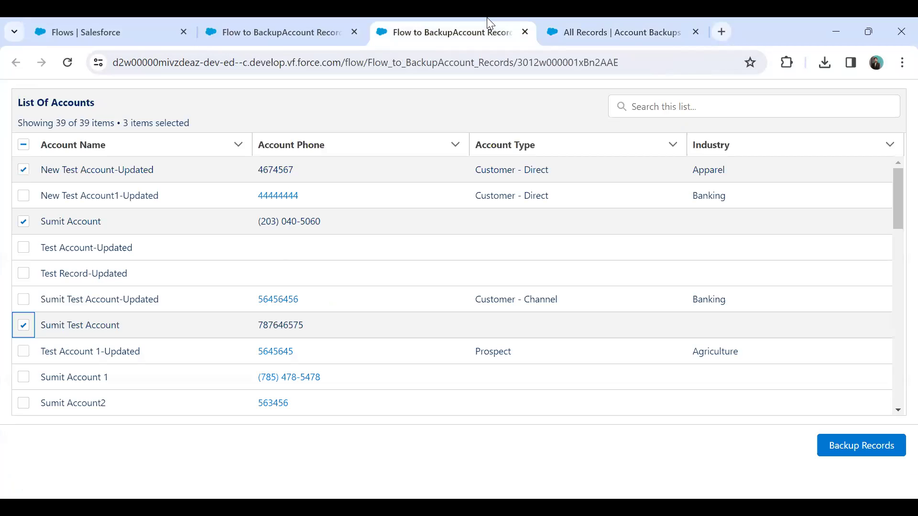
pyautogui.click(525, 32)
pyautogui.click(338, 33)
# Add a Transform (Beta) element after the Account Records screen, labelled "Account Transform Element", with its API name filled from the label.
pyautogui.moveTo(419, 322); pyautogui.dragTo(450, 247)
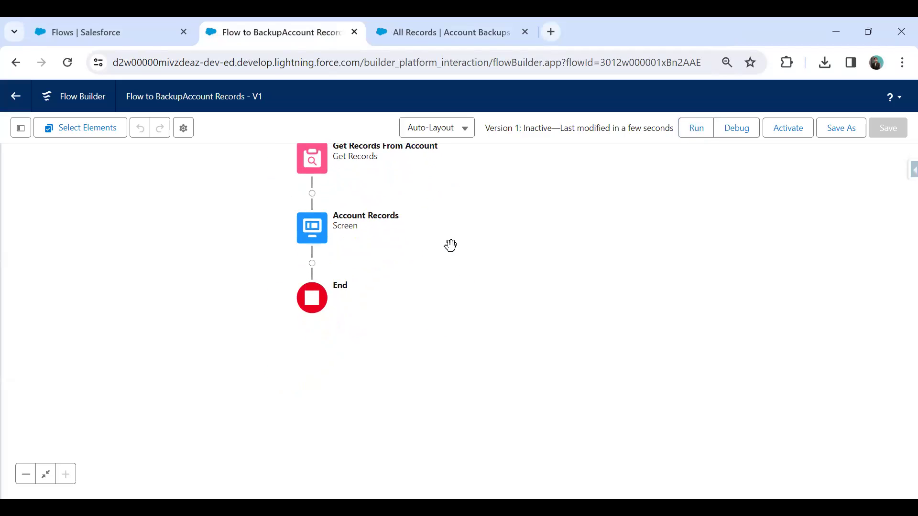
pyautogui.click(312, 262)
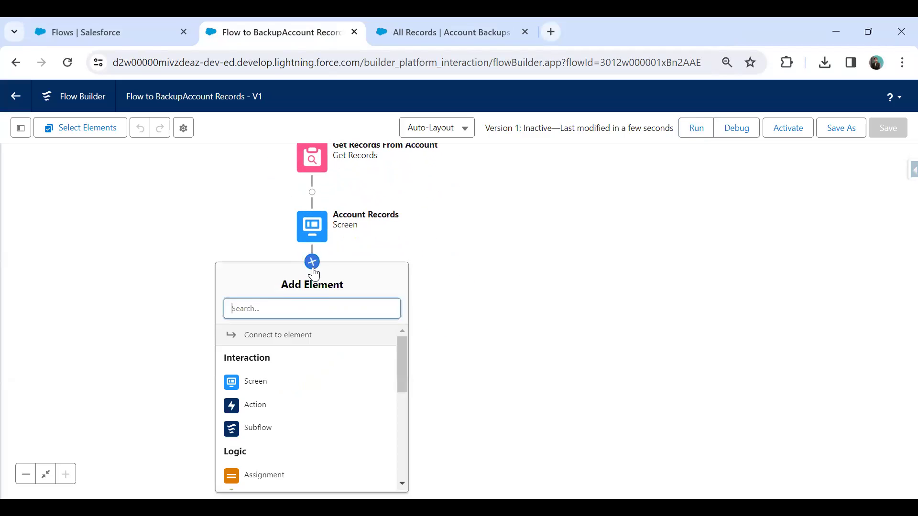
pyautogui.write('tr')
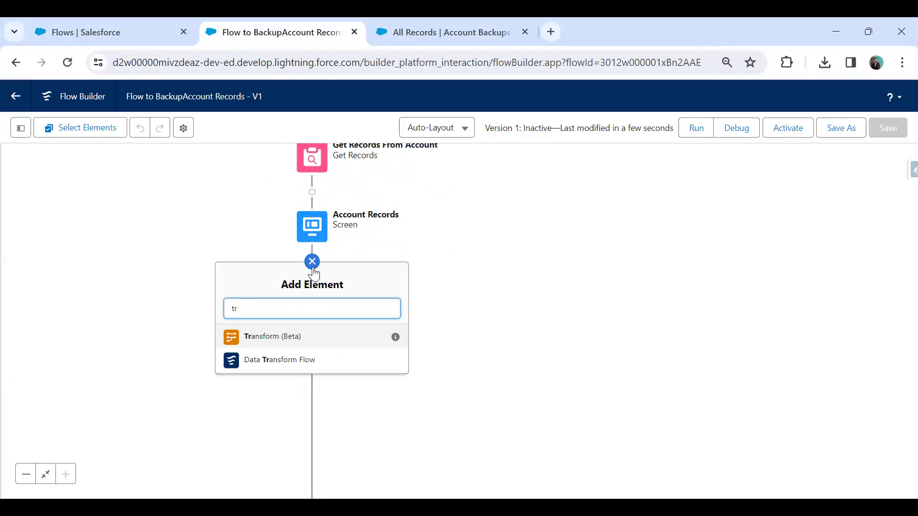
pyautogui.click(276, 338)
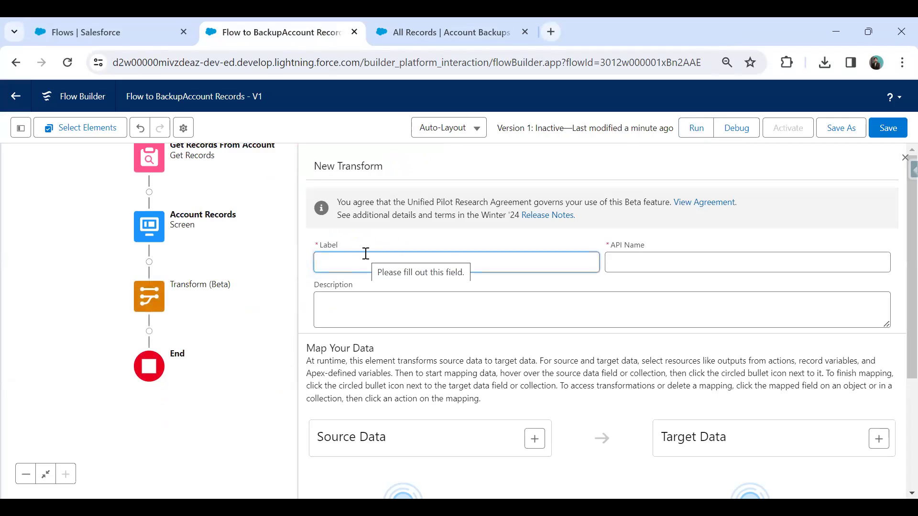
pyautogui.write('Account Transform Element')
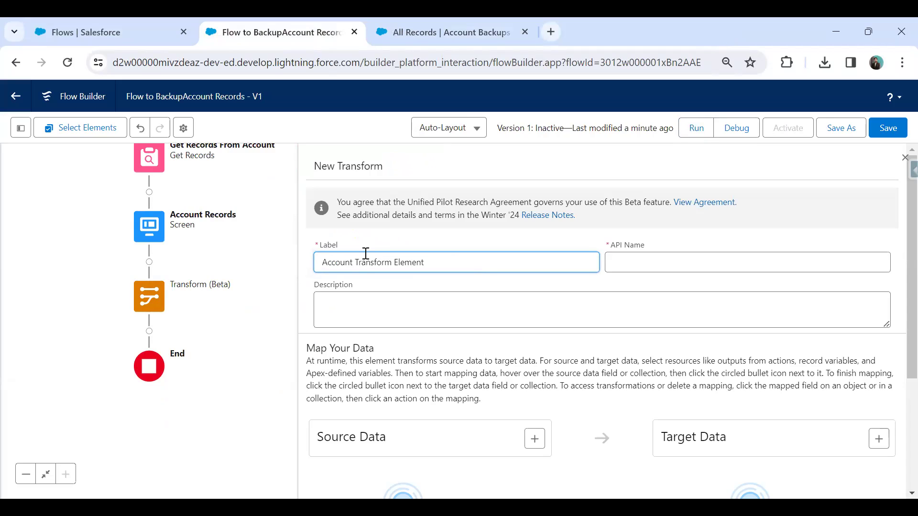
pyautogui.click(607, 260)
# Set the transform's source data to the Accoun_Records_List data table and collapse its firstSelectedRow fields.
pyautogui.scroll(-3, 590, 255)
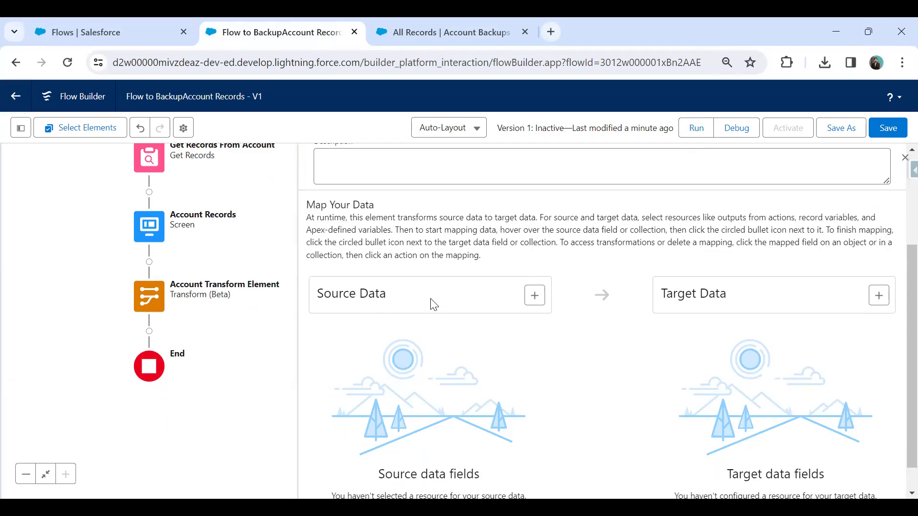
pyautogui.moveTo(85, 260); pyautogui.dragTo(84, 304)
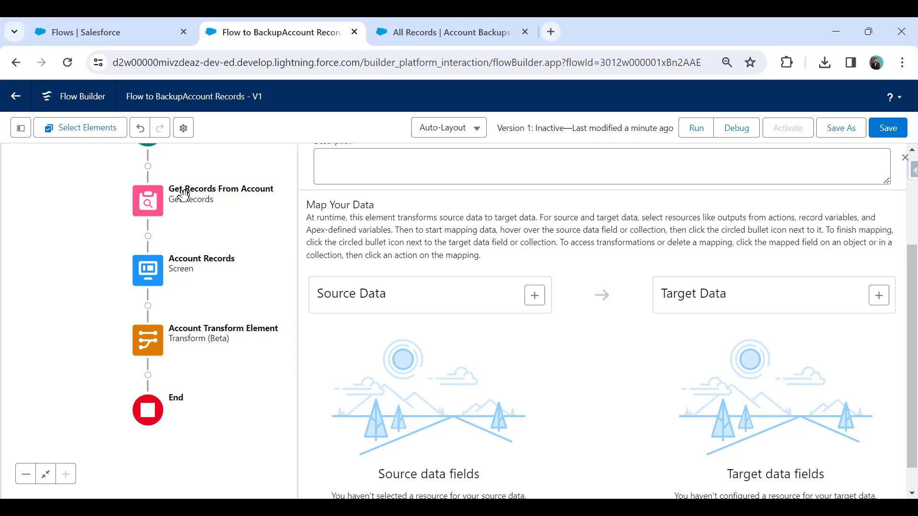
pyautogui.click(535, 296)
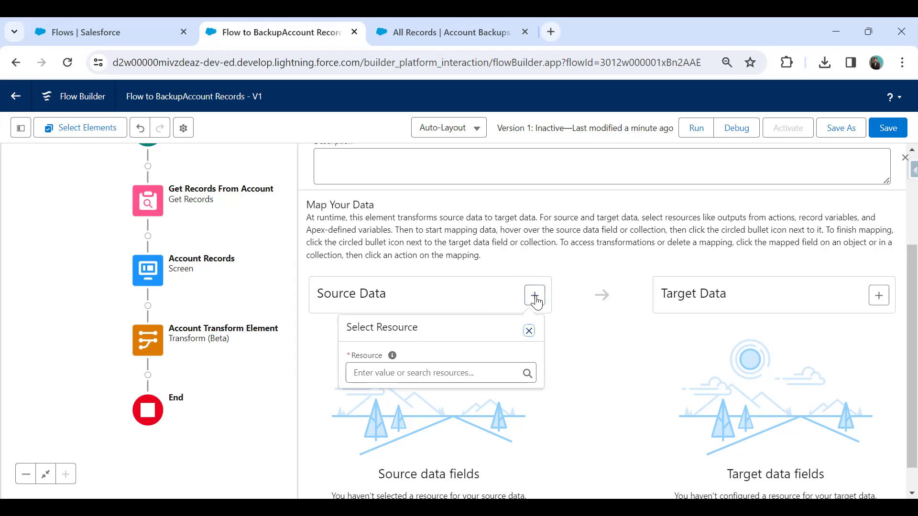
pyautogui.click(396, 376)
pyautogui.moveTo(532, 255)
pyautogui.mouseDown()
pyautogui.moveTo(531, 299)
pyautogui.moveTo(532, 242)
pyautogui.mouseUp()
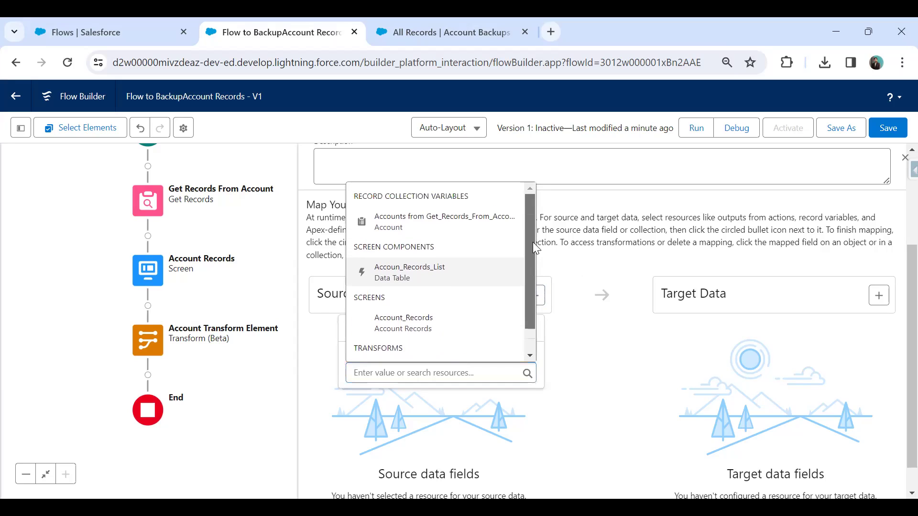
pyautogui.click(390, 281)
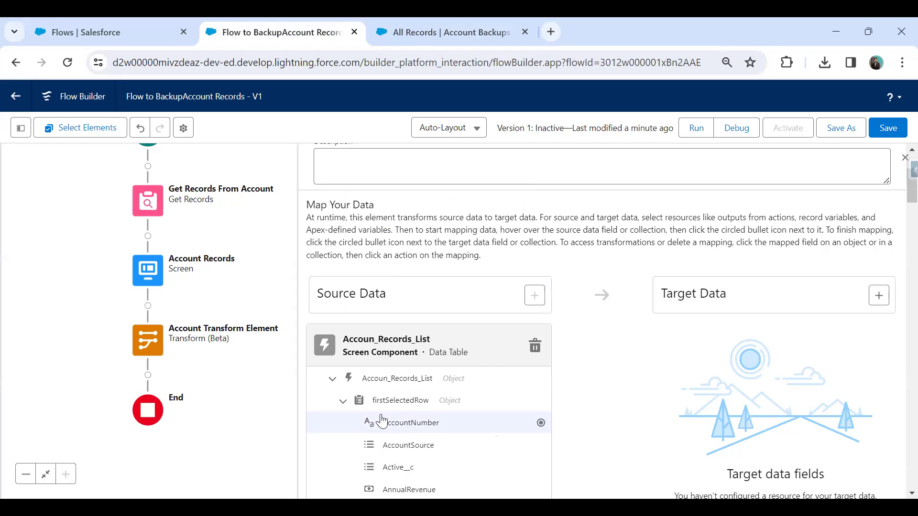
pyautogui.click(343, 402)
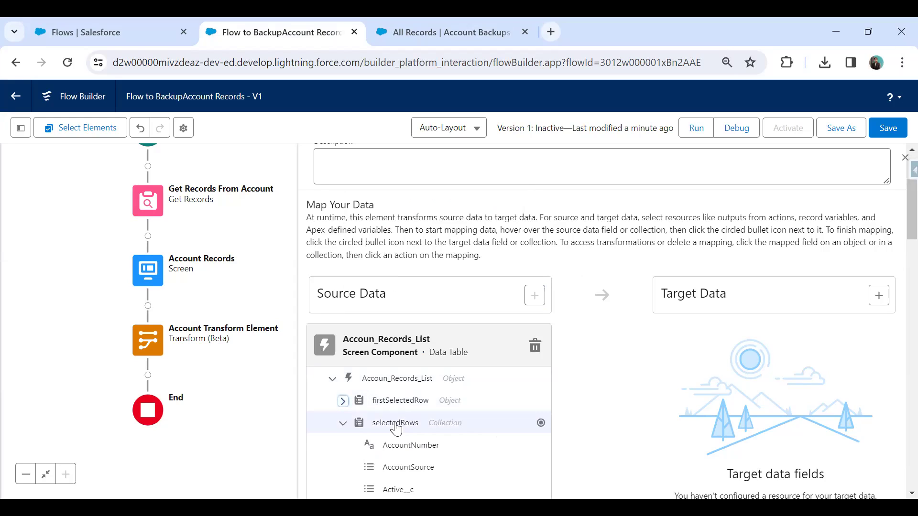
# Configure the transform's target data as a Record collection allowing multiple values, using the Account Backup object.
pyautogui.scroll(-1, 396, 425)
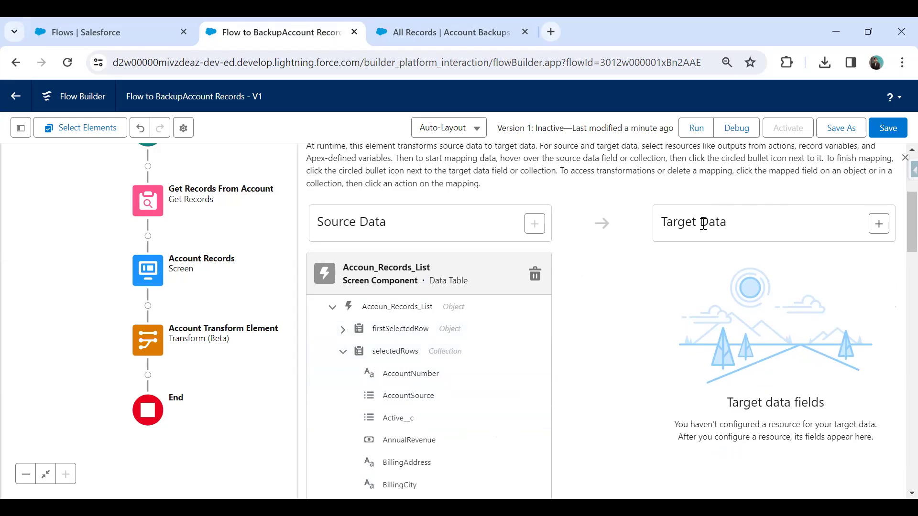
pyautogui.click(430, 35)
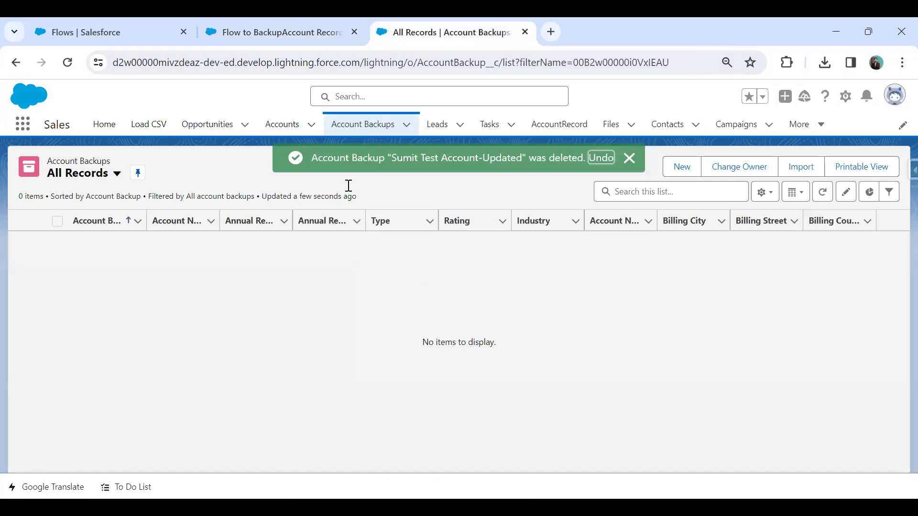
pyautogui.click(285, 31)
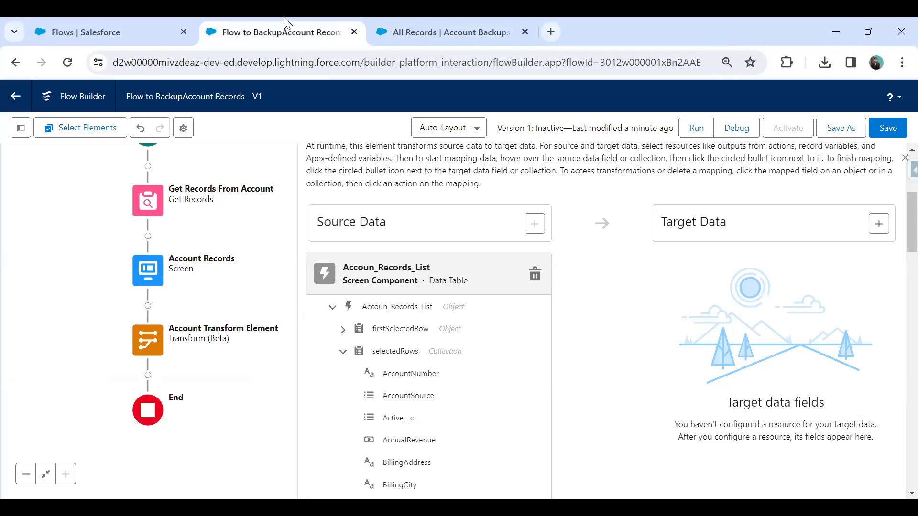
pyautogui.click(877, 224)
pyautogui.click(726, 305)
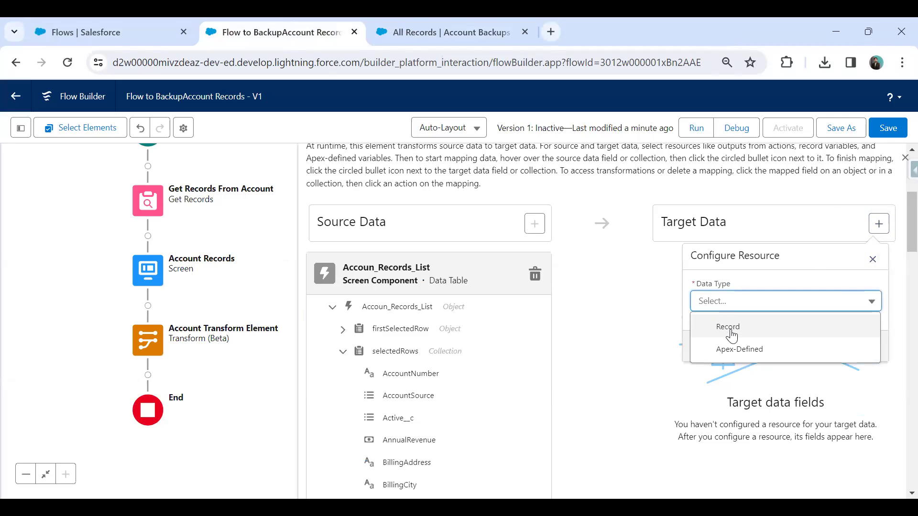
pyautogui.click(728, 326)
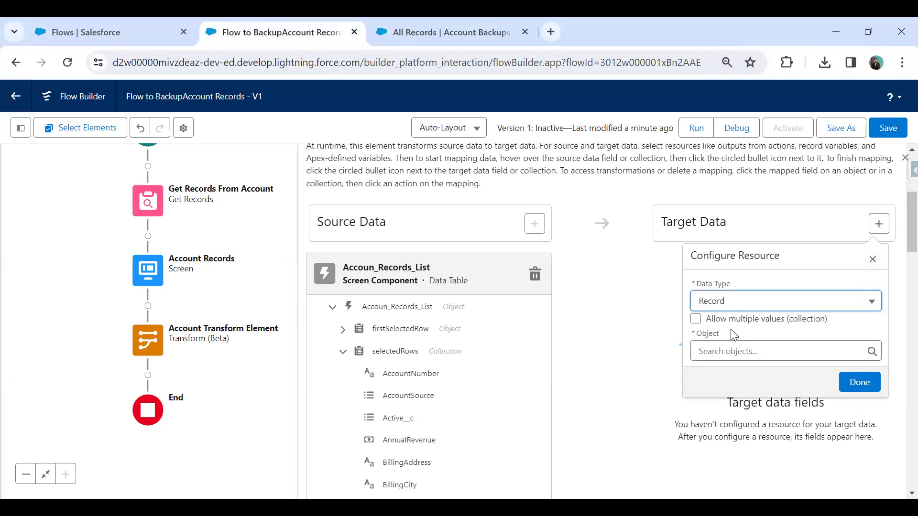
pyautogui.click(694, 321)
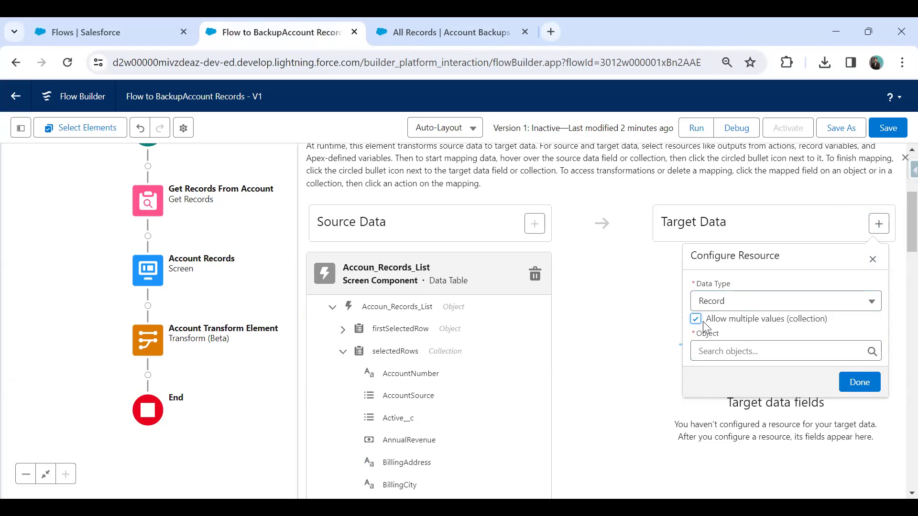
pyautogui.click(730, 350)
pyautogui.write('Accoun')
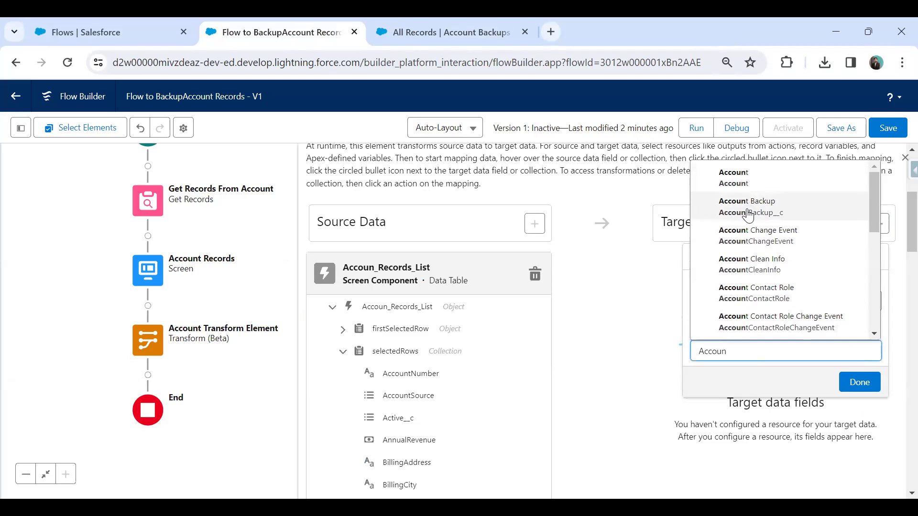
pyautogui.click(748, 212)
pyautogui.click(859, 382)
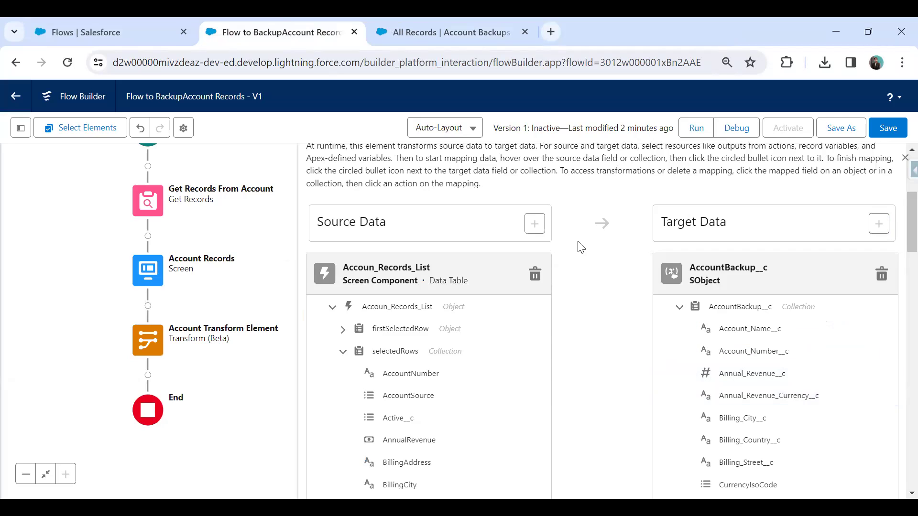
pyautogui.scroll(-2, 578, 304)
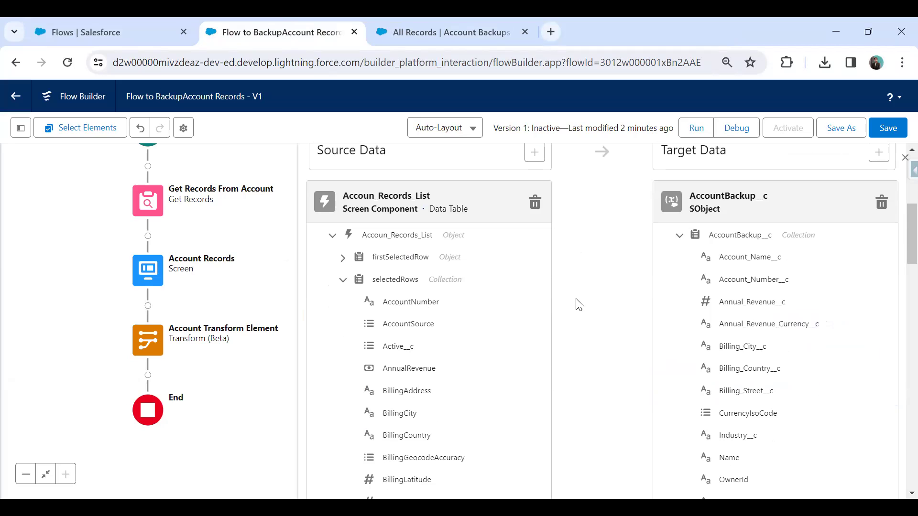
pyautogui.click(663, 257)
pyautogui.click(541, 301)
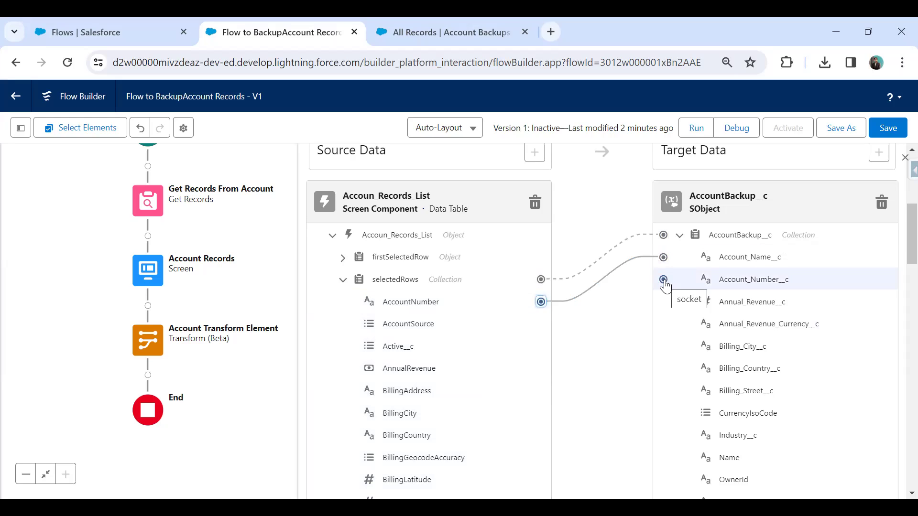
pyautogui.click(663, 258)
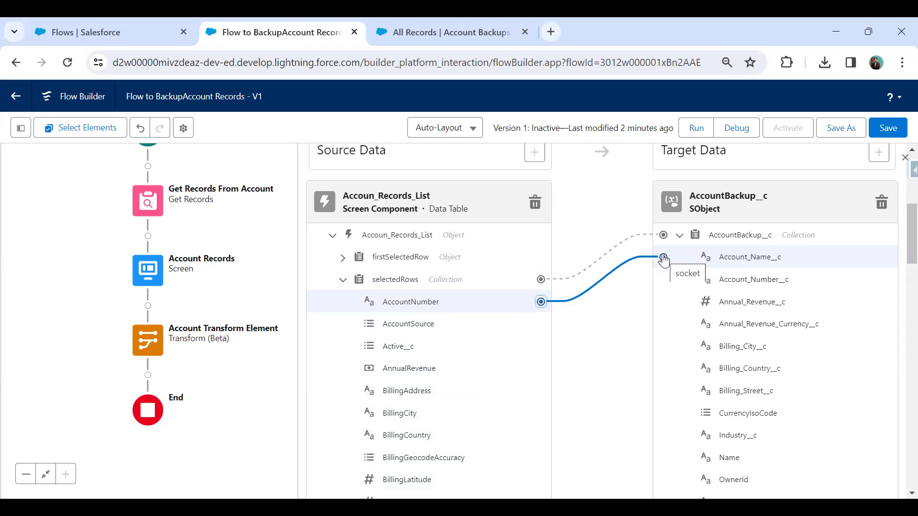
pyautogui.click(663, 279)
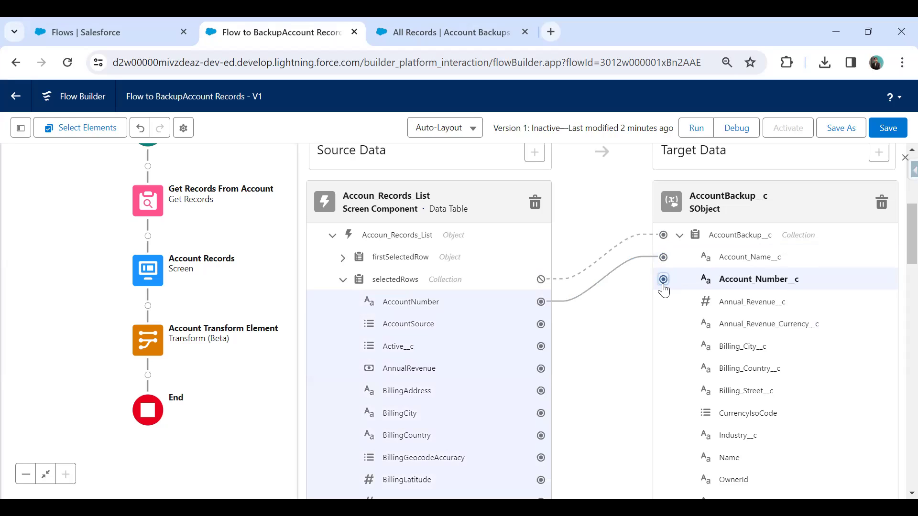
pyautogui.click(540, 302)
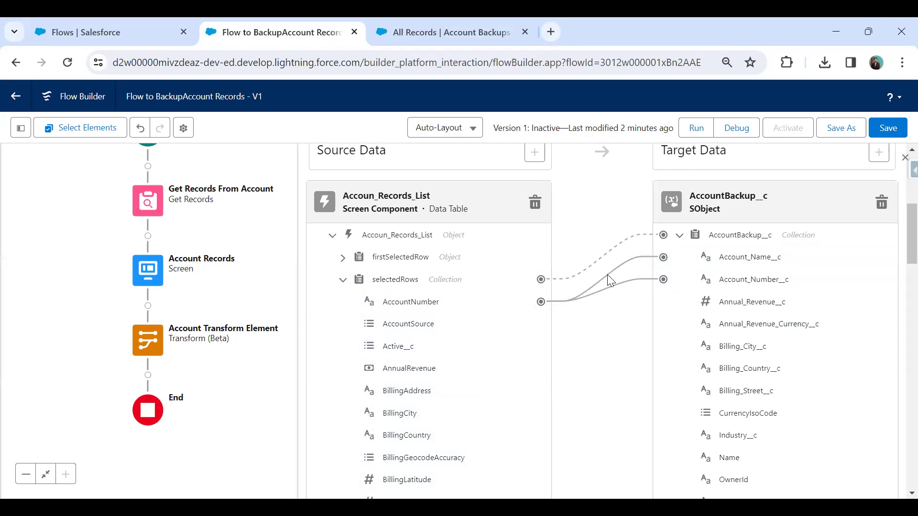
pyautogui.click(663, 257)
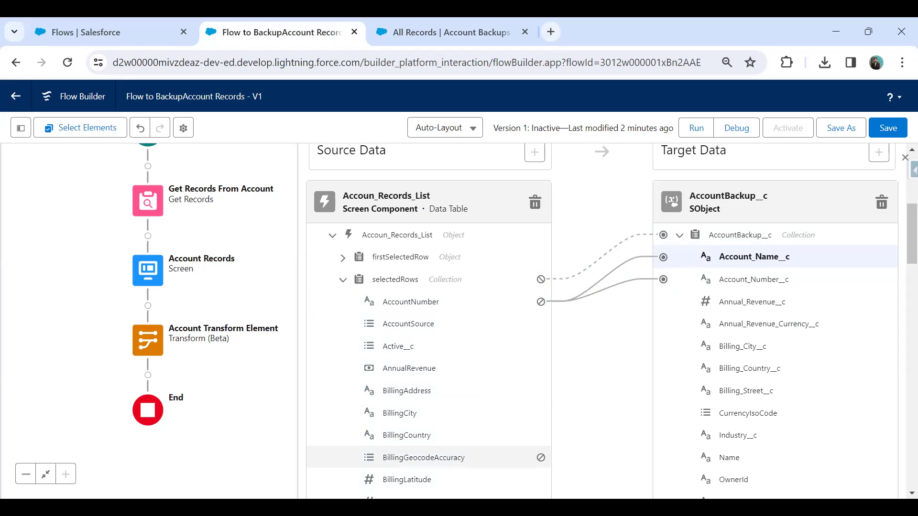
pyautogui.hotkey('ctrl', 'z')
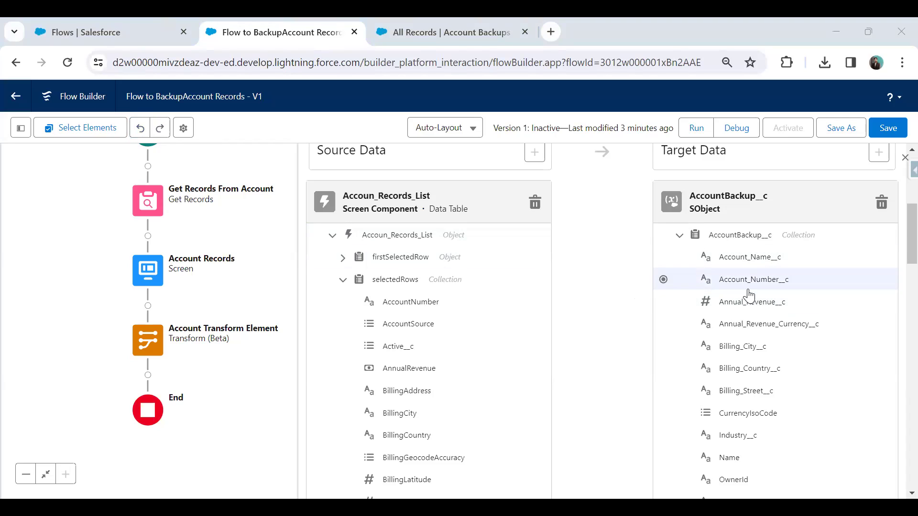
# Map the selectedRows AccountNumber field to the target's Account_Number__c and AnnualRevenue to Annual_Revenue__c.
pyautogui.click(663, 279)
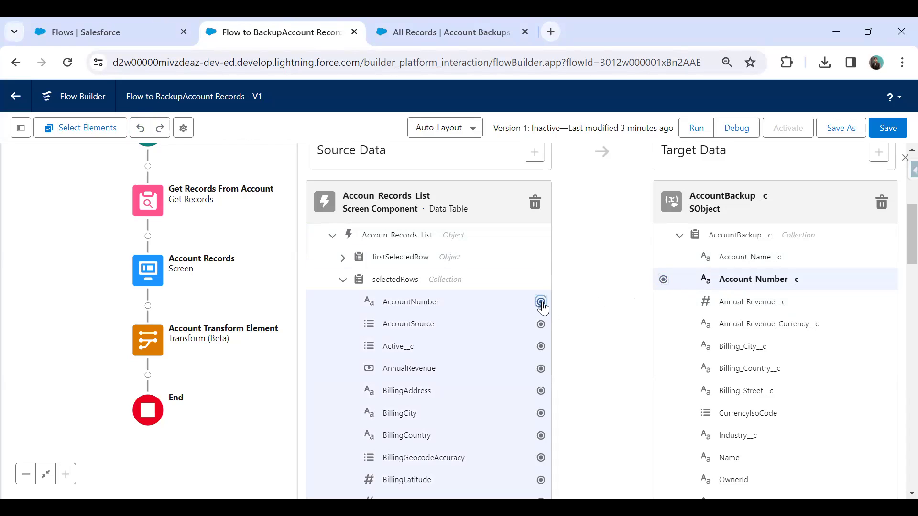
pyautogui.click(541, 301)
pyautogui.click(662, 302)
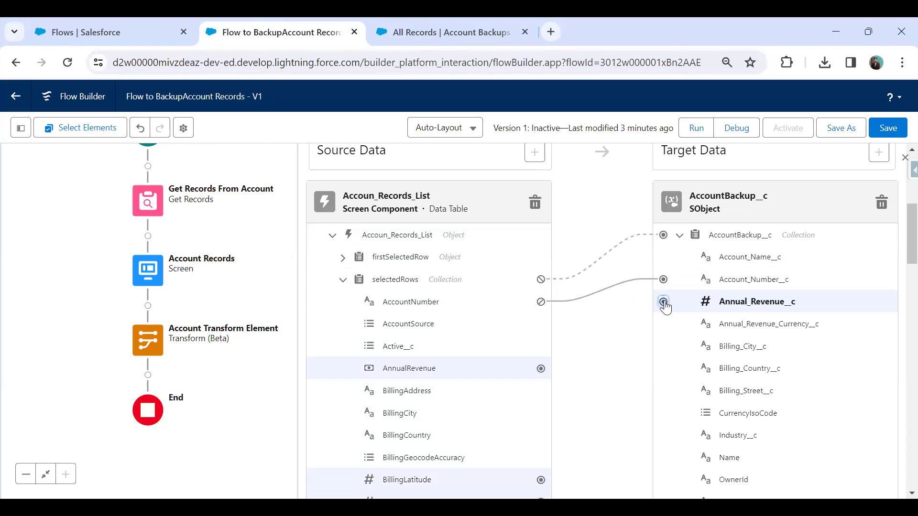
pyautogui.click(540, 369)
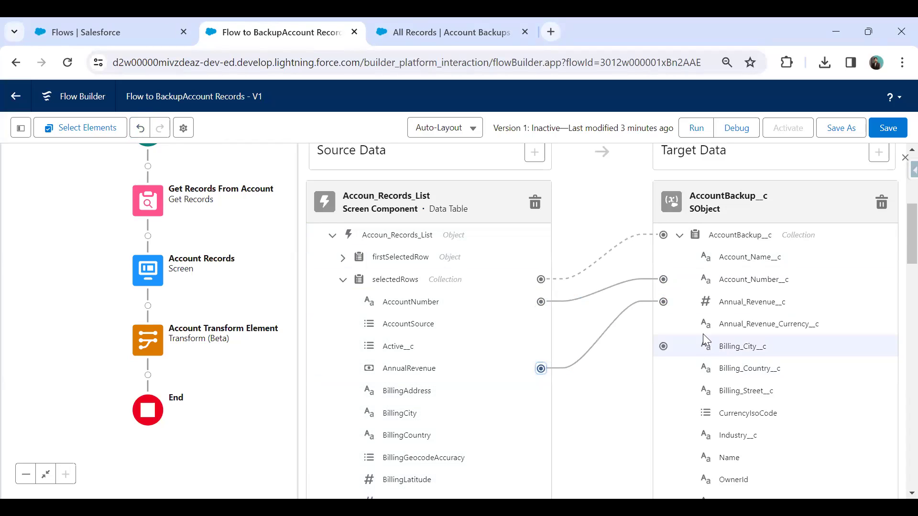
# Map the selectedRows BillingCity field to the target's Billing_City__c and BillingStreet to Billing_Street__c.
pyautogui.click(663, 346)
pyautogui.click(541, 413)
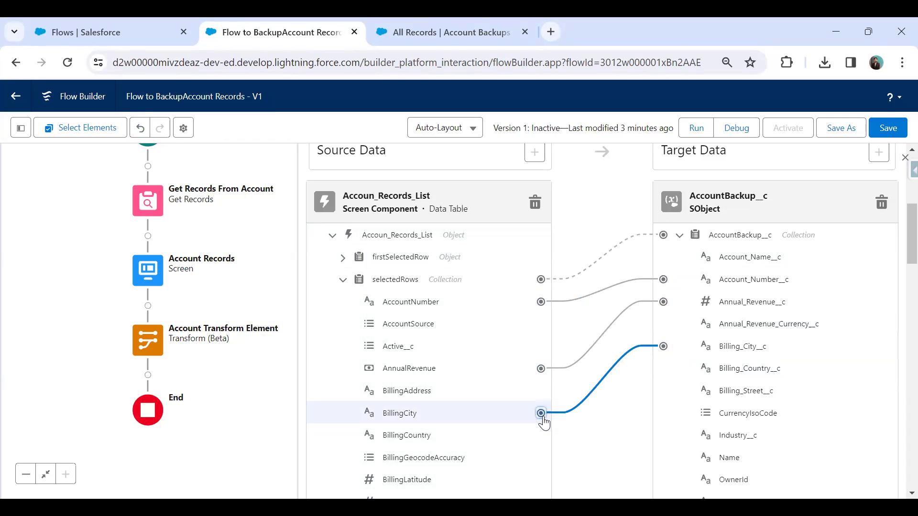
pyautogui.click(664, 391)
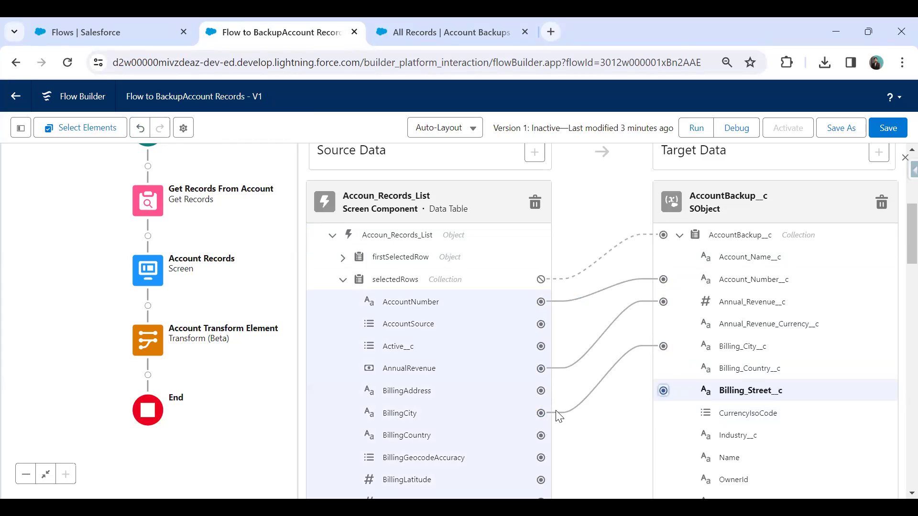
pyautogui.scroll(-5, 543, 441)
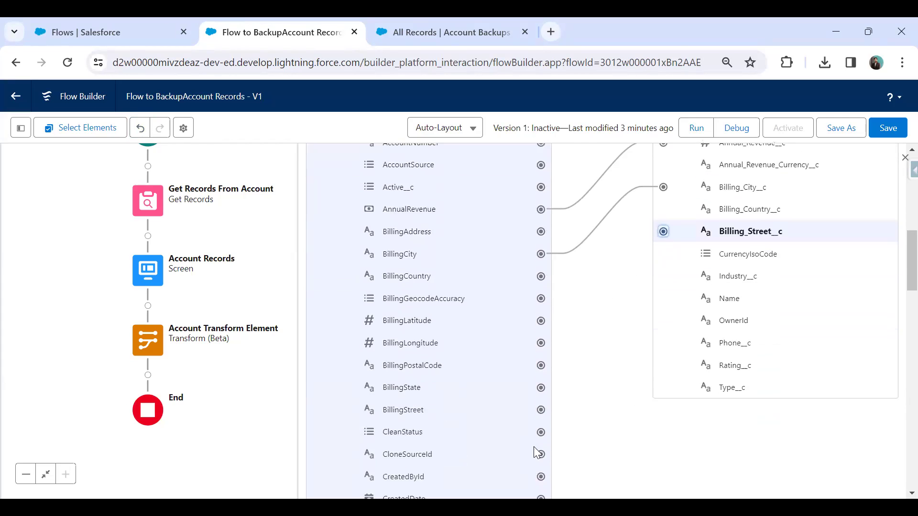
pyautogui.click(540, 354)
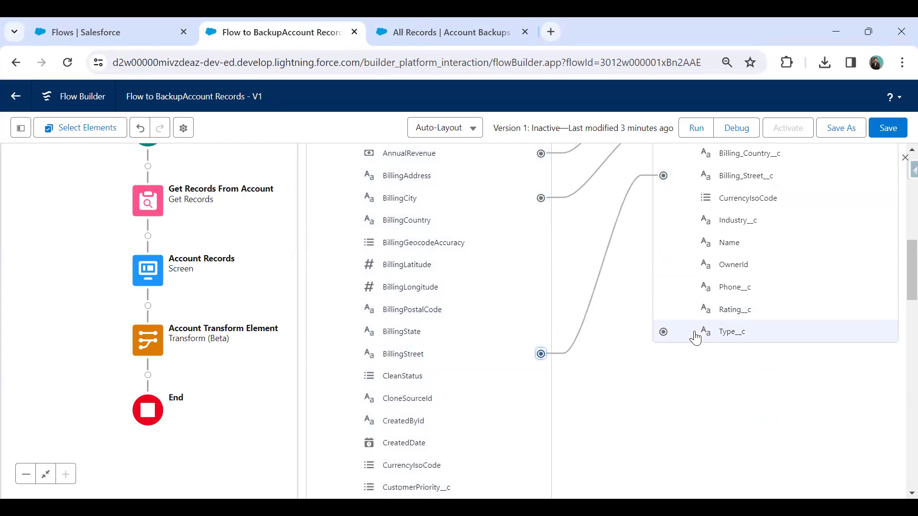
# Map the selectedRows Industry field to Industry__c in the AccountBackup__c target collection.
pyautogui.click(663, 364)
pyautogui.scroll(-9, 537, 402)
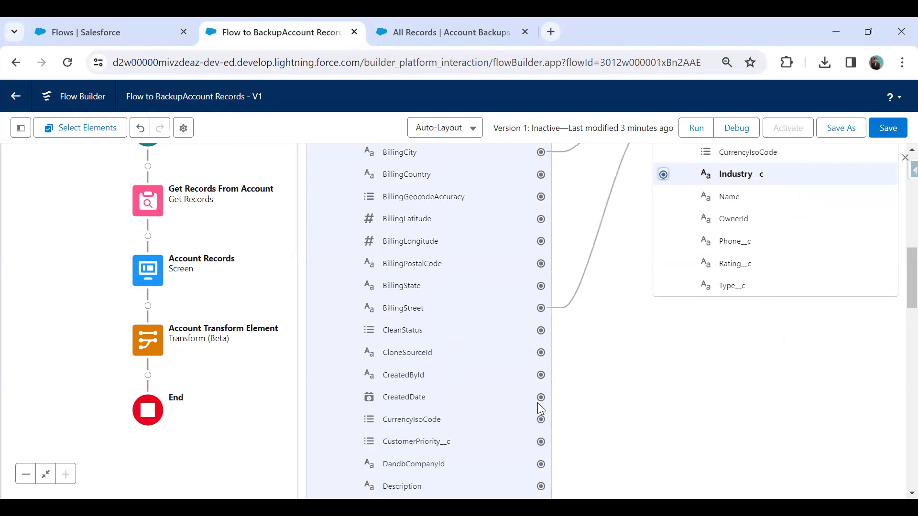
pyautogui.click(541, 334)
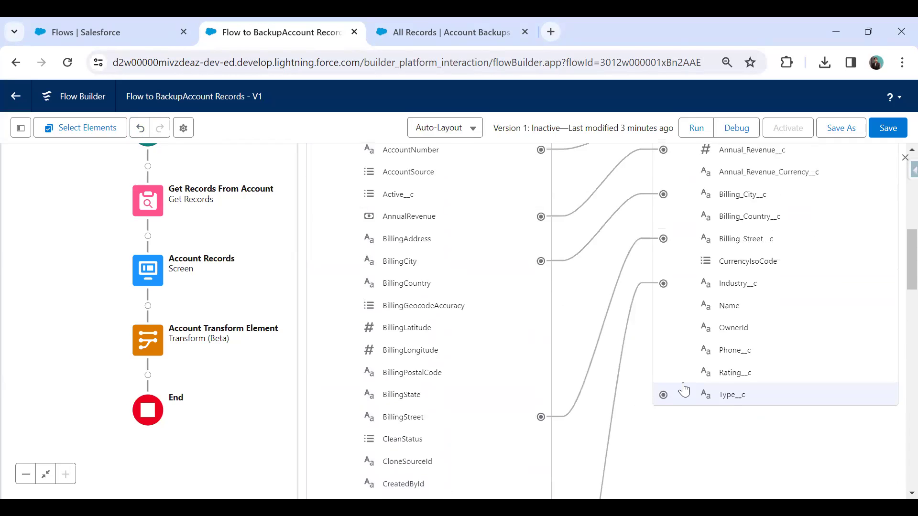
pyautogui.scroll(6, 685, 202)
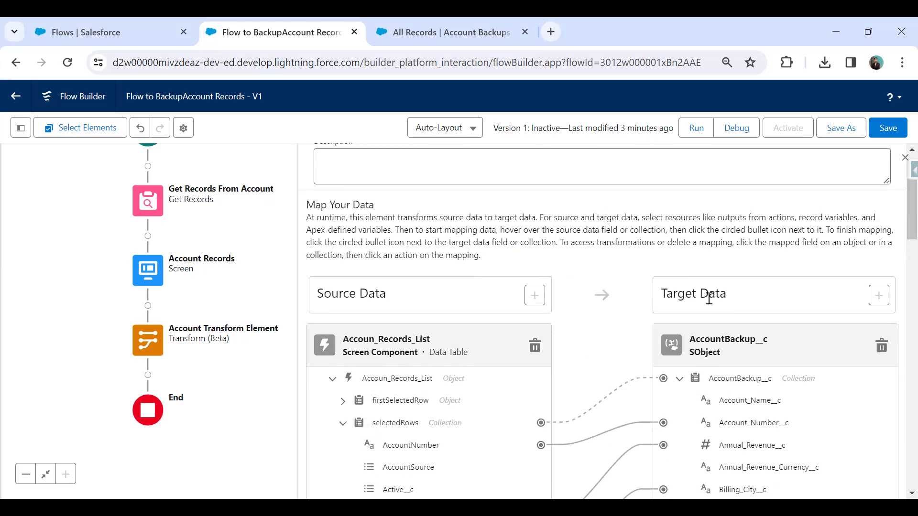
pyautogui.scroll(-3, 679, 373)
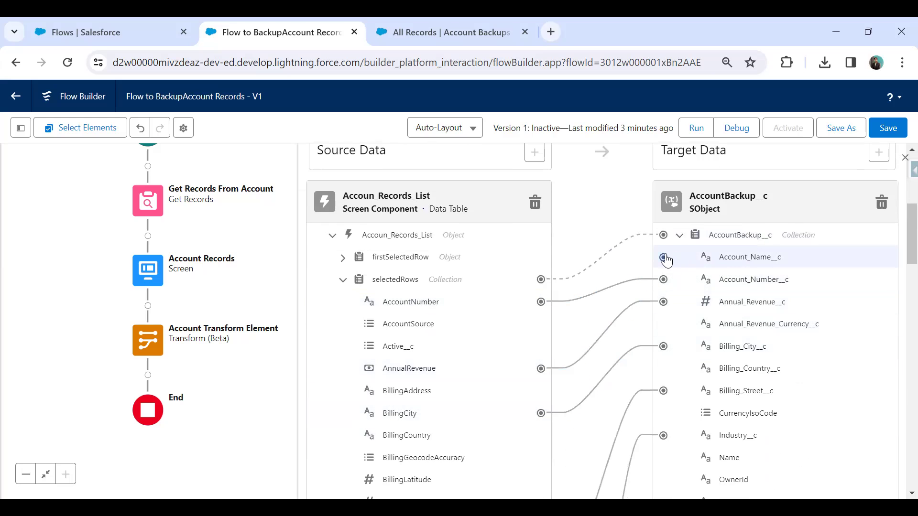
pyautogui.click(663, 258)
pyautogui.scroll(-12, 591, 362)
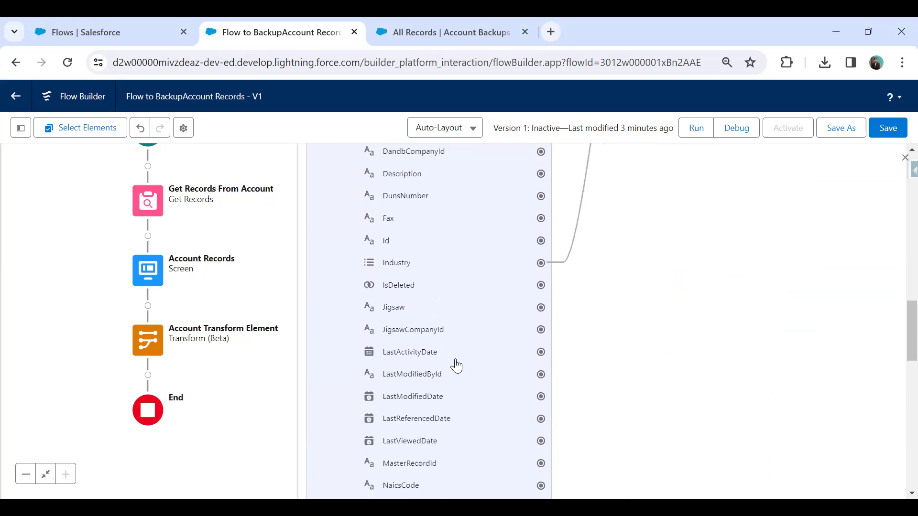
pyautogui.scroll(-5, 545, 414)
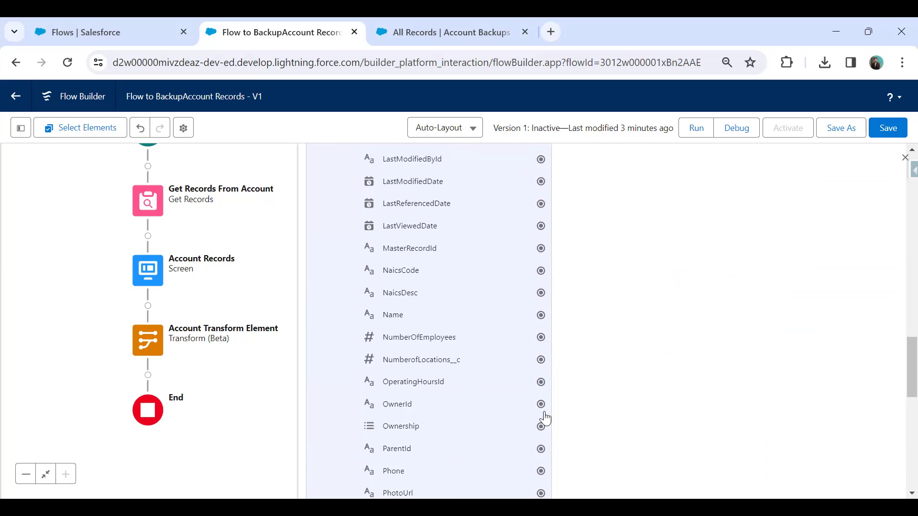
pyautogui.click(541, 314)
pyautogui.scroll(12, 716, 397)
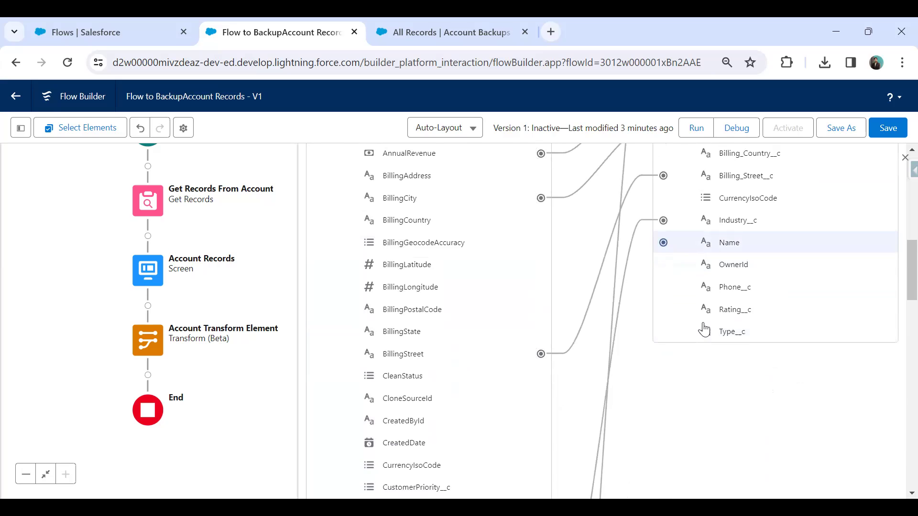
pyautogui.scroll(5, 703, 329)
pyautogui.scroll(-1, 748, 334)
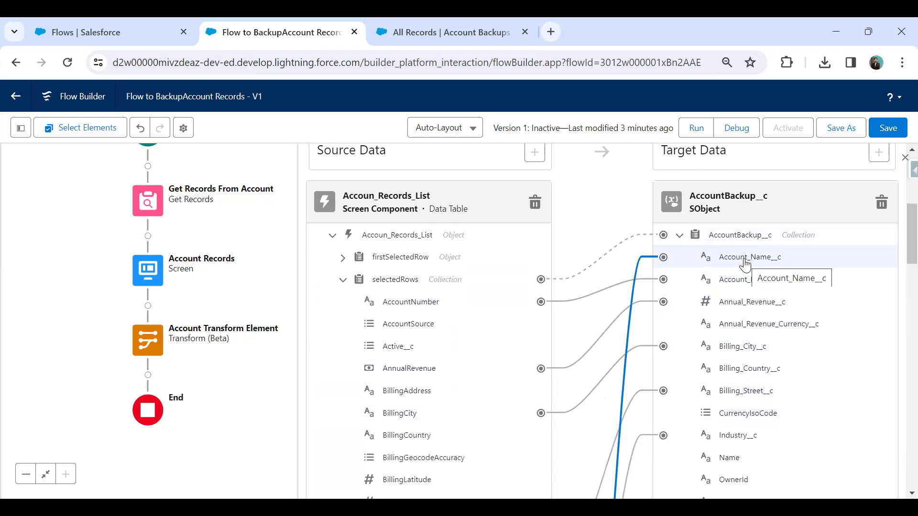
pyautogui.click(140, 128)
# Map the selectedRows Name field to the Name field of the AccountBackup__c target collection.
pyautogui.scroll(-2, 635, 379)
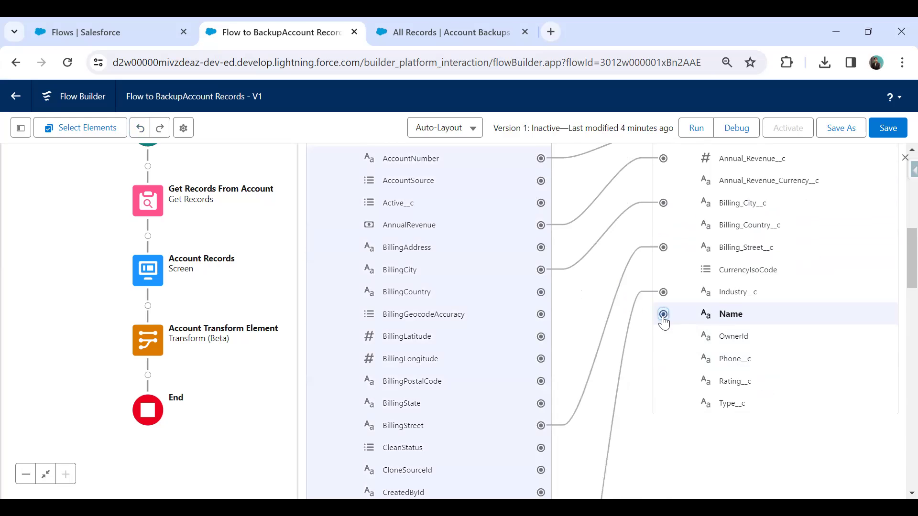
pyautogui.scroll(-6, 565, 406)
pyautogui.scroll(-3, 559, 430)
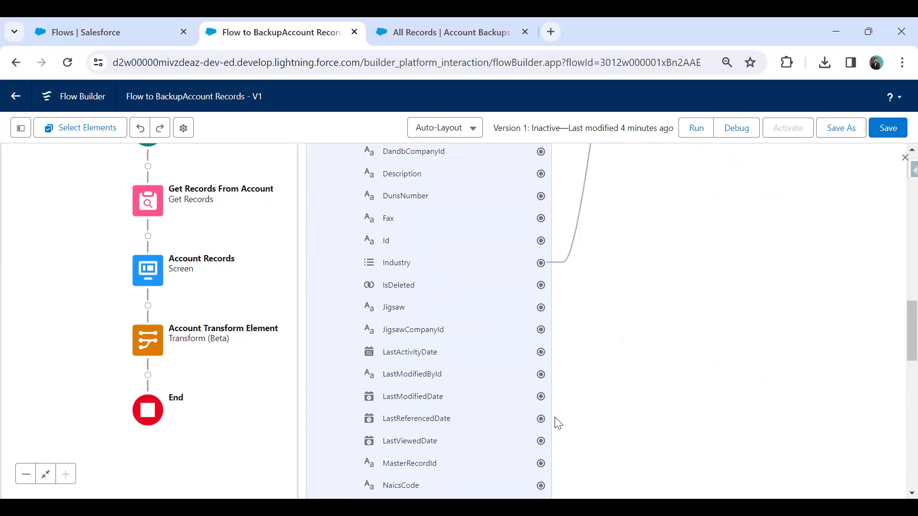
pyautogui.scroll(-3, 544, 432)
pyautogui.scroll(4, 701, 376)
pyautogui.scroll(8, 701, 376)
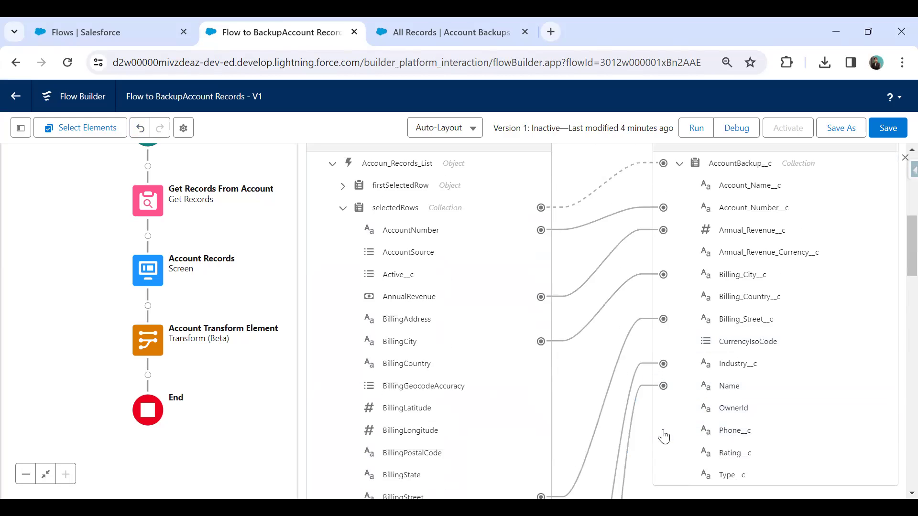
# Map the selectedRows Phone field to Phone__c in the AccountBackup__c target collection.
pyautogui.scroll(-5, 661, 431)
pyautogui.scroll(-4, 454, 420)
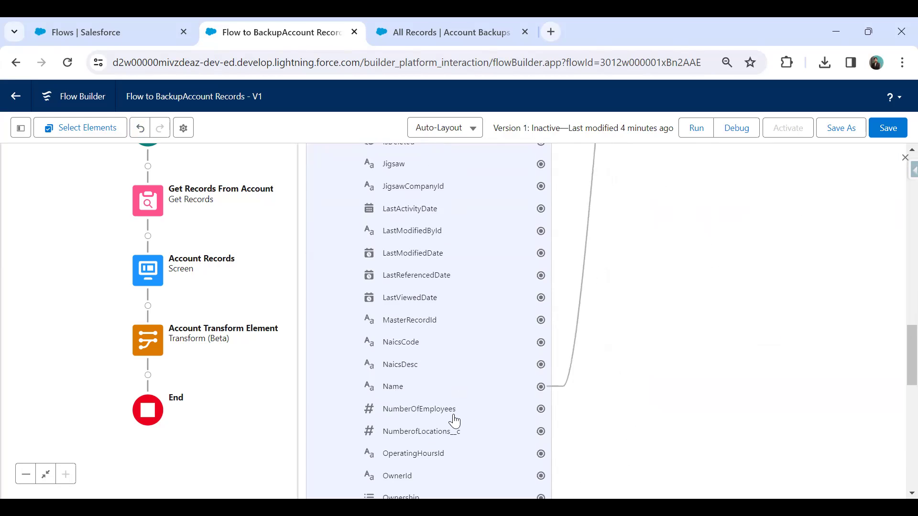
pyautogui.scroll(-4, 455, 421)
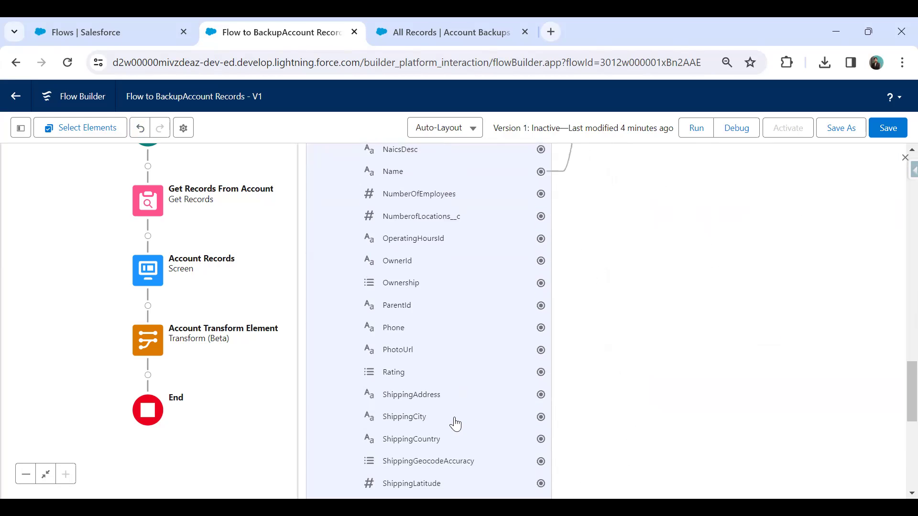
pyautogui.click(541, 329)
# Map the selectedRows Rating field to Rating__c in the AccountBackup__c target collection.
pyautogui.scroll(12, 685, 389)
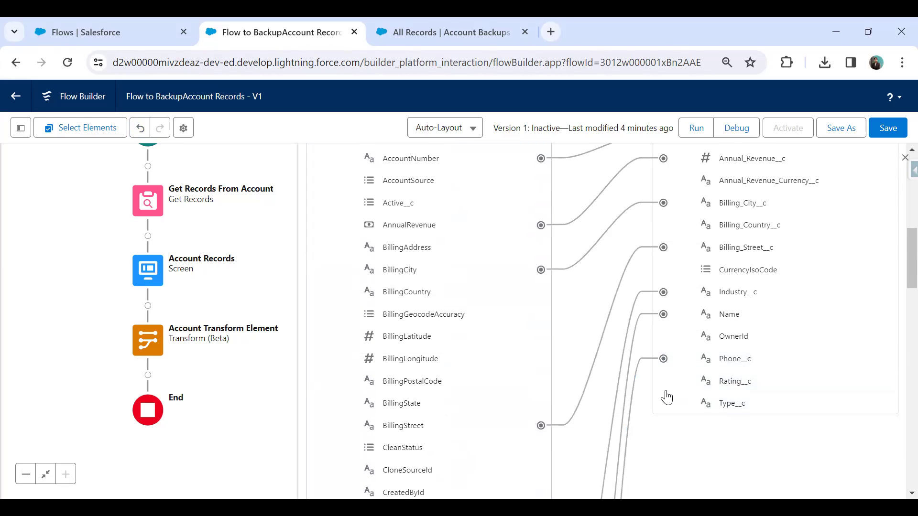
pyautogui.click(663, 381)
pyautogui.scroll(-1, 476, 404)
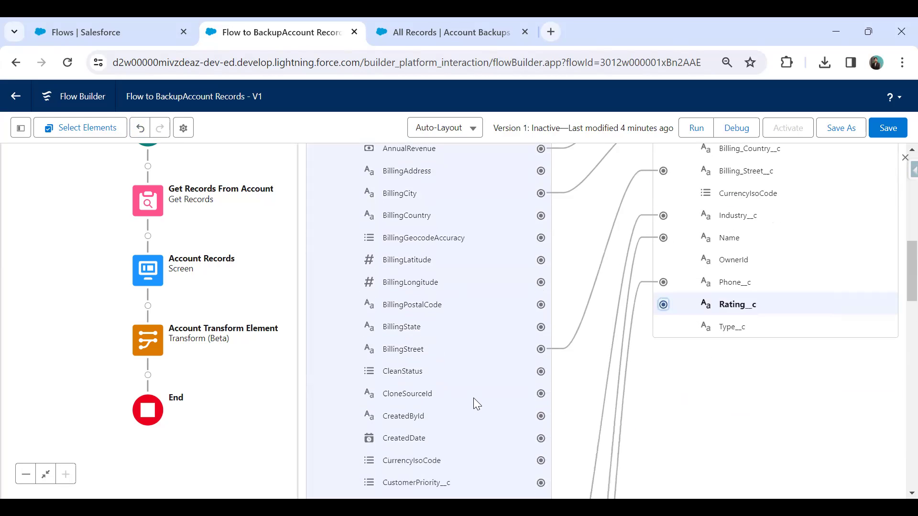
pyautogui.scroll(-12, 477, 404)
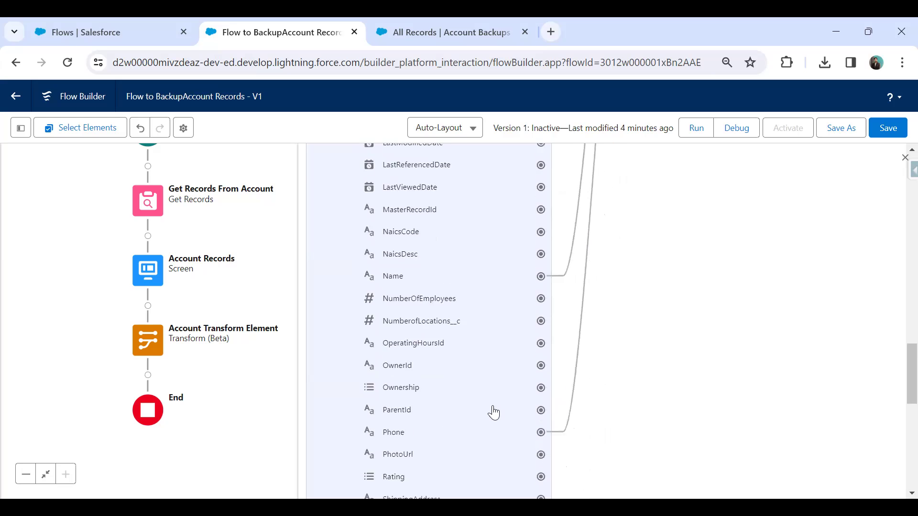
pyautogui.scroll(-3, 494, 411)
pyautogui.click(540, 373)
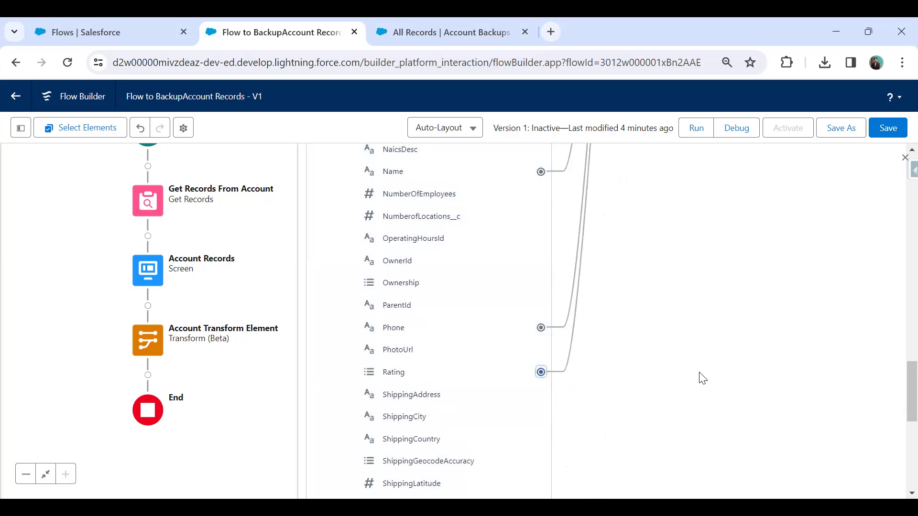
# Map the selectedRows Type field to Type__c in the AccountBackup__c target collection.
pyautogui.scroll(15, 702, 378)
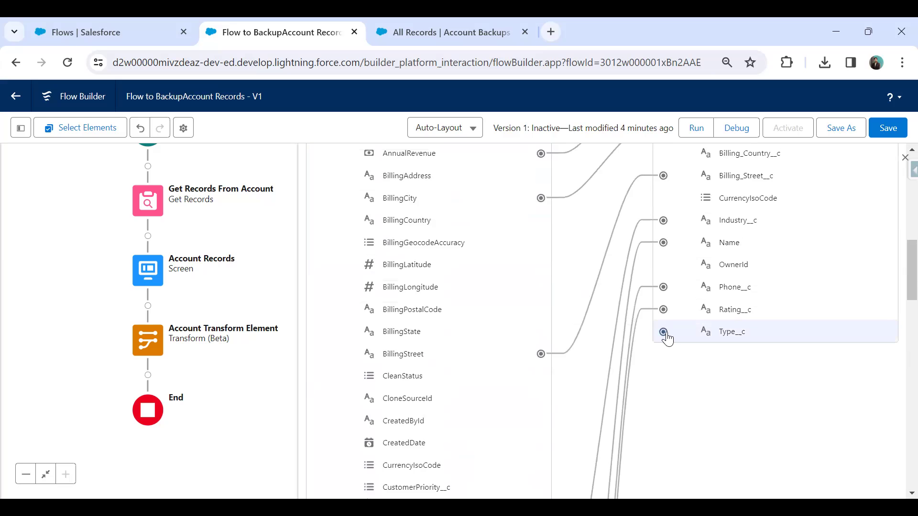
pyautogui.click(663, 332)
pyautogui.scroll(-6, 539, 410)
pyautogui.scroll(-7, 541, 411)
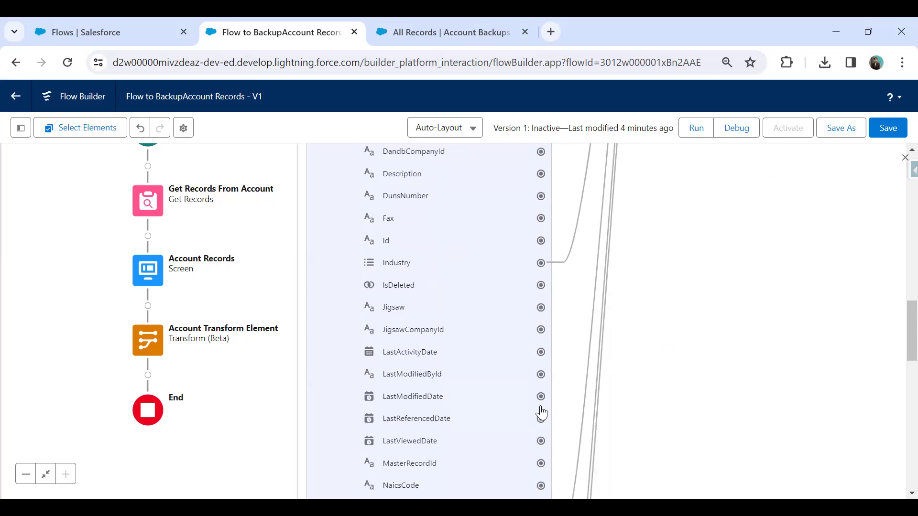
pyautogui.click(536, 420)
pyautogui.scroll(-4, 535, 424)
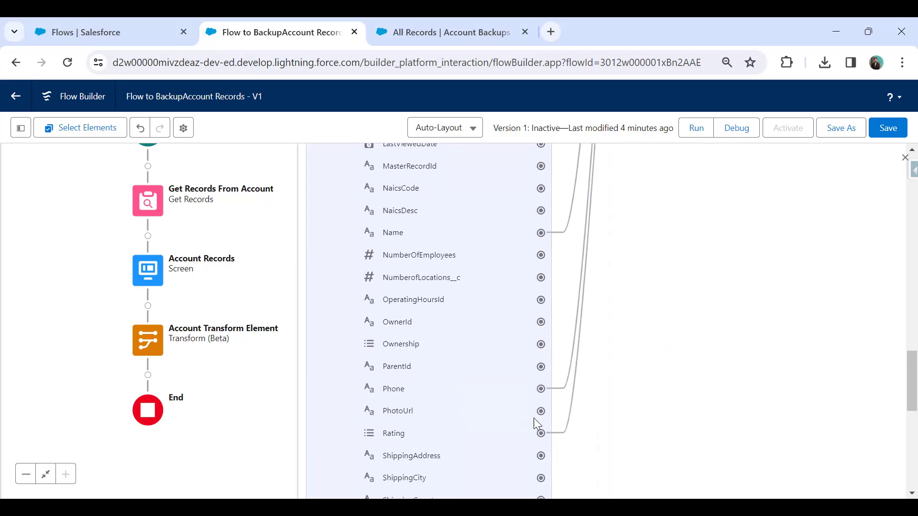
pyautogui.scroll(5, 534, 424)
pyautogui.scroll(-10, 535, 426)
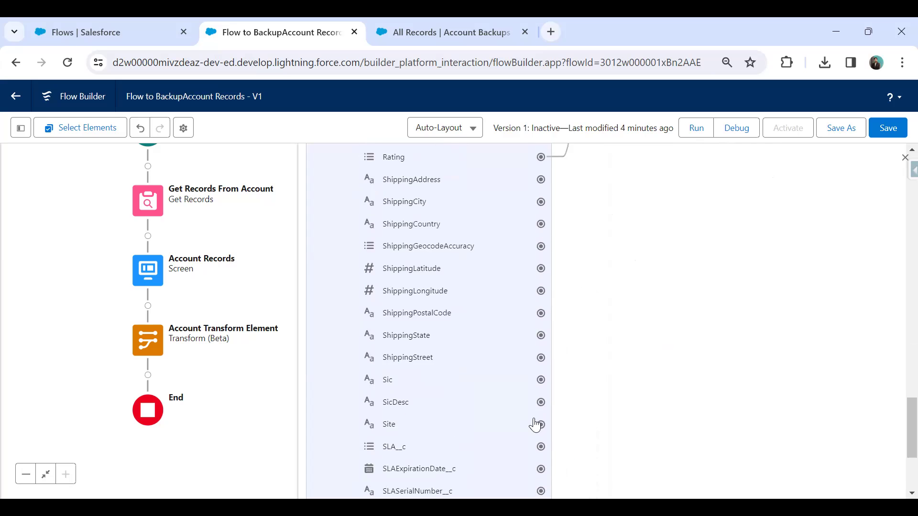
pyautogui.moveTo(540, 437); pyautogui.dragTo(691, 393)
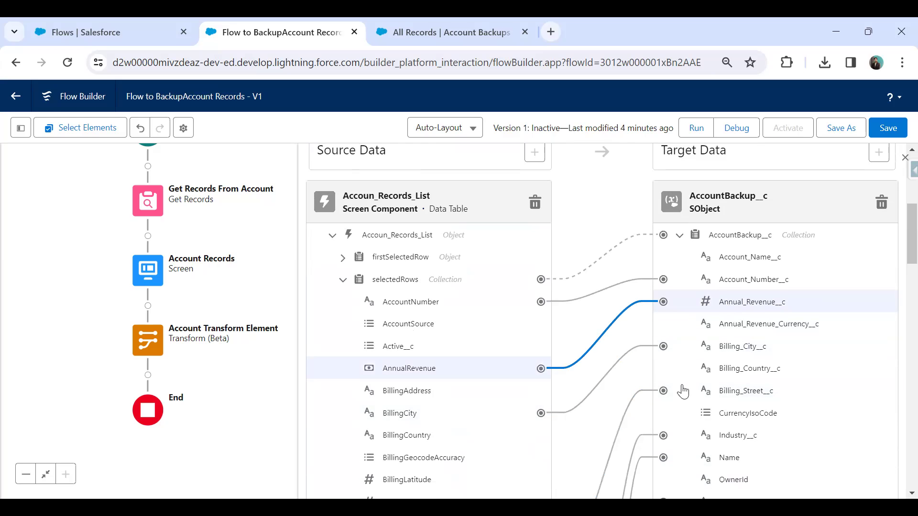
# Map the selectedRows BillingCountry field to Billing_Country__c, save the flow and close the Transform element.
pyautogui.moveTo(662, 368); pyautogui.dragTo(545, 227)
pyautogui.scroll(-6, 500, 277)
pyautogui.scroll(2, 504, 306)
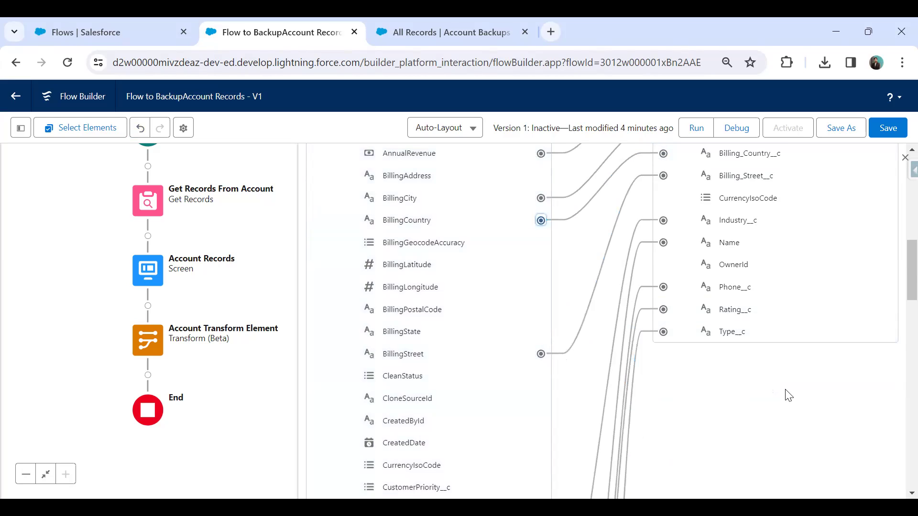
pyautogui.click(888, 128)
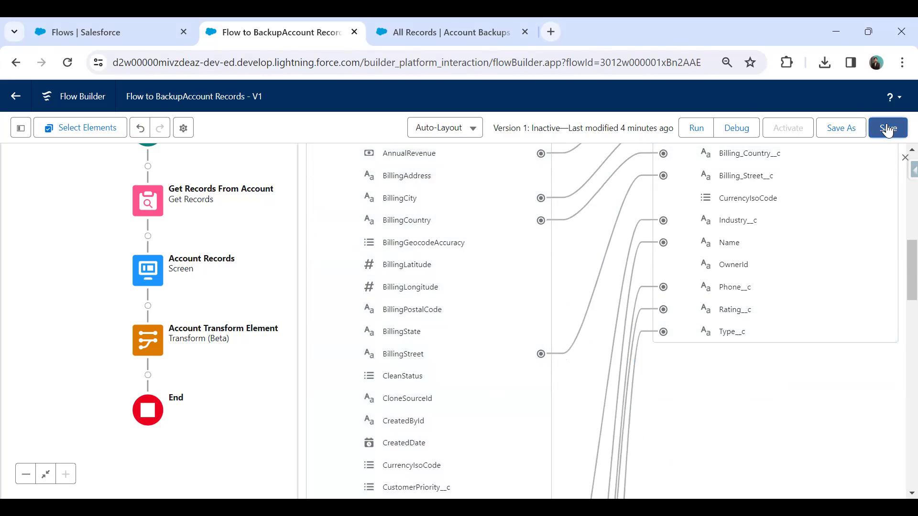
pyautogui.click(903, 158)
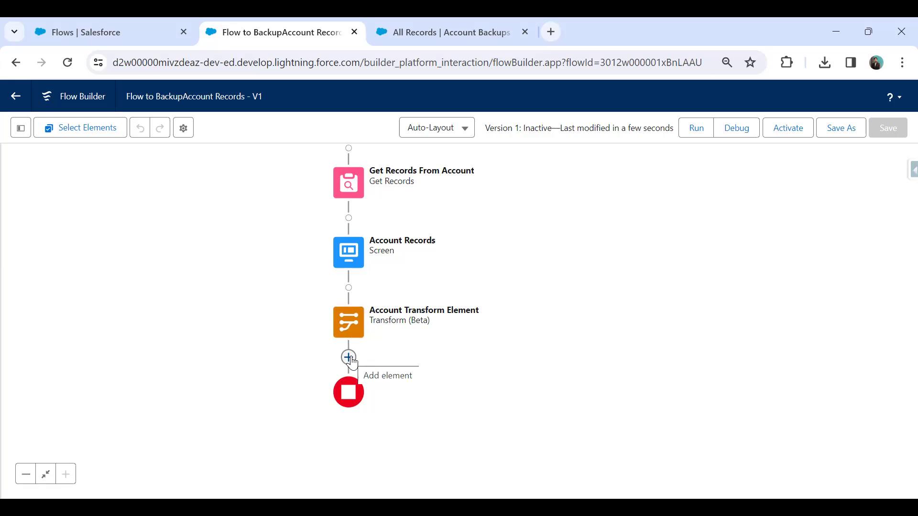
# Add a Create Records element labelled Create AccountBackup Records after the Account Transform Element and set it to create multiple records.
pyautogui.click(348, 357)
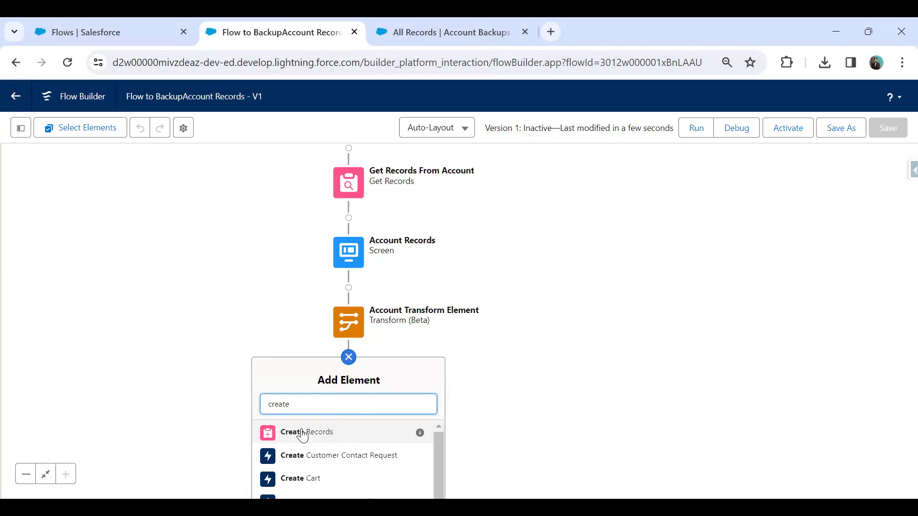
pyautogui.click(328, 439)
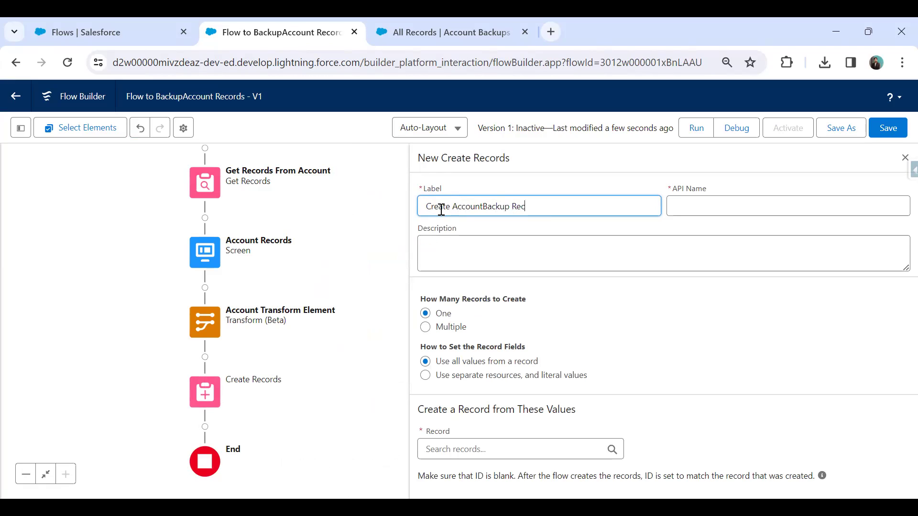
pyautogui.press('Tab')
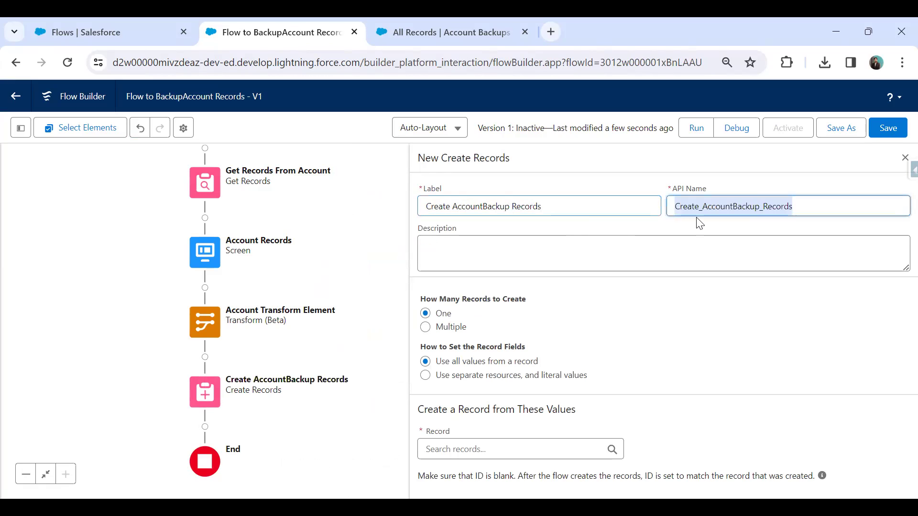
pyautogui.click(425, 326)
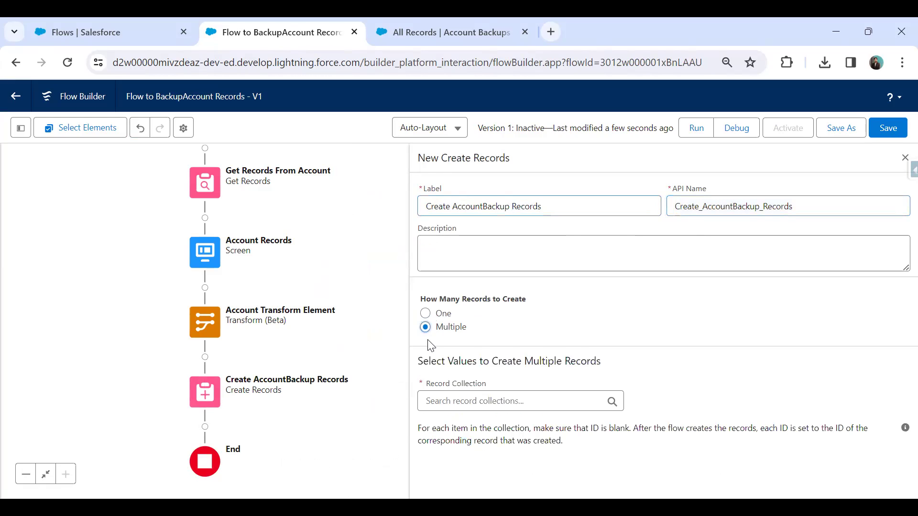
pyautogui.click(460, 401)
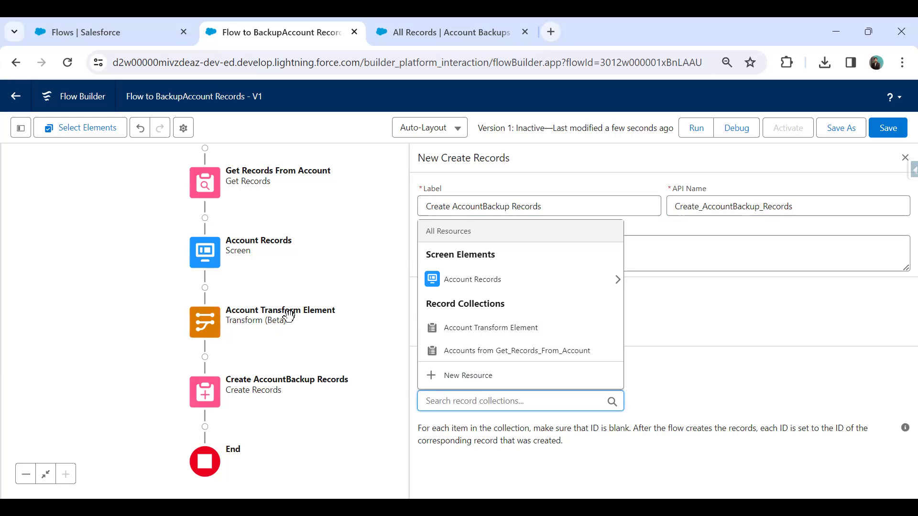
pyautogui.click(488, 329)
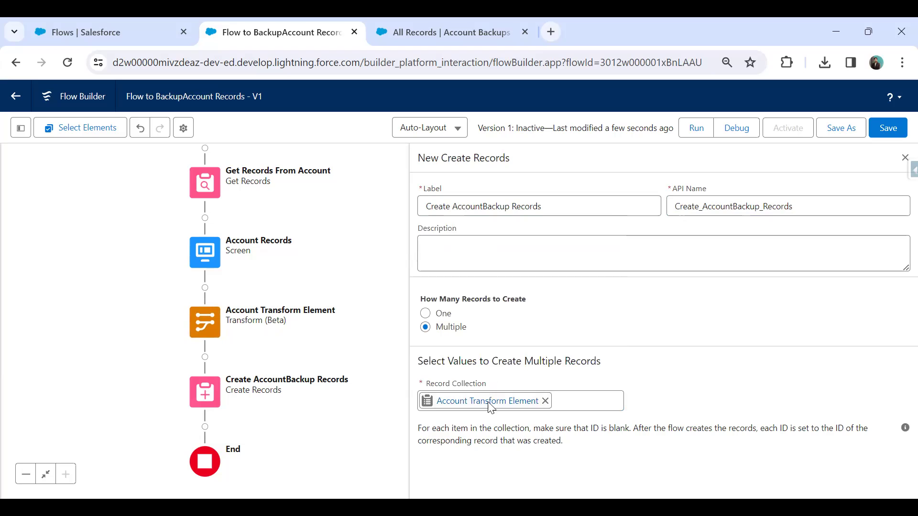
pyautogui.click(544, 401)
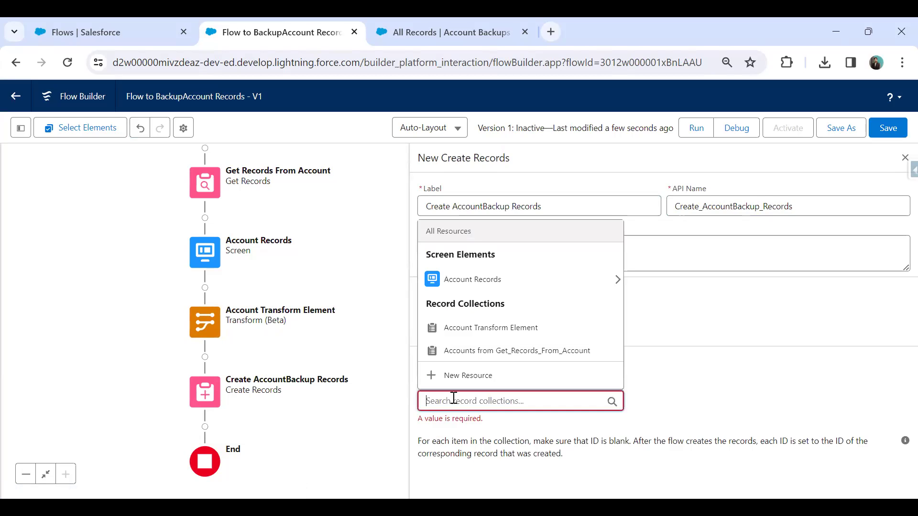
pyautogui.click(472, 353)
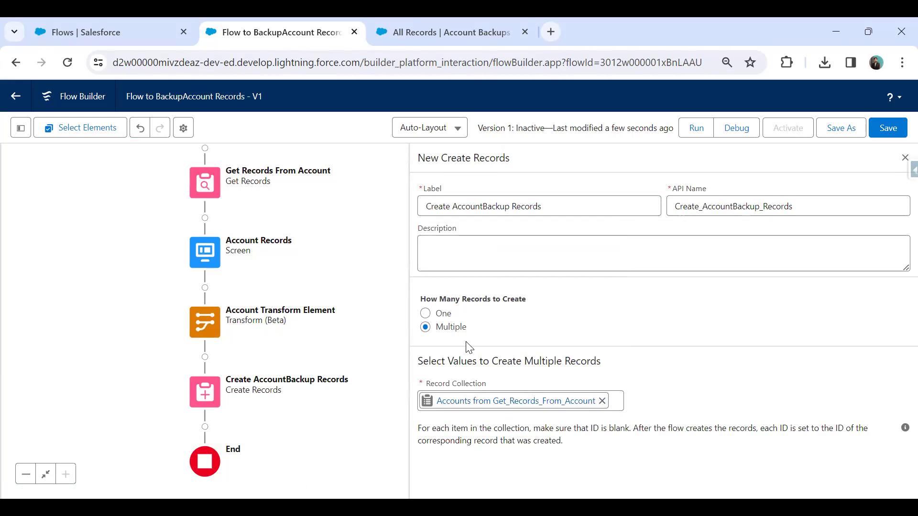
pyautogui.click(602, 400)
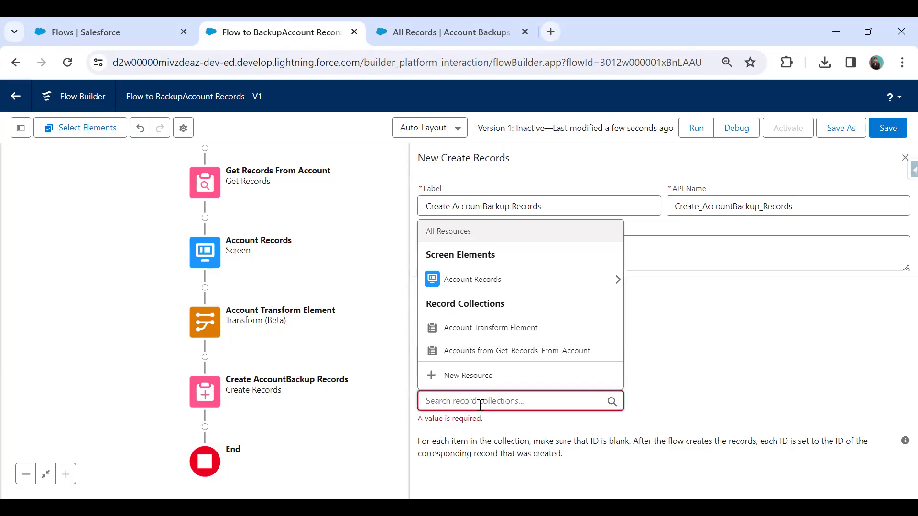
# Use Account Transform Element as the record collection for Create AccountBackup Records and save the flow.
pyautogui.click(463, 328)
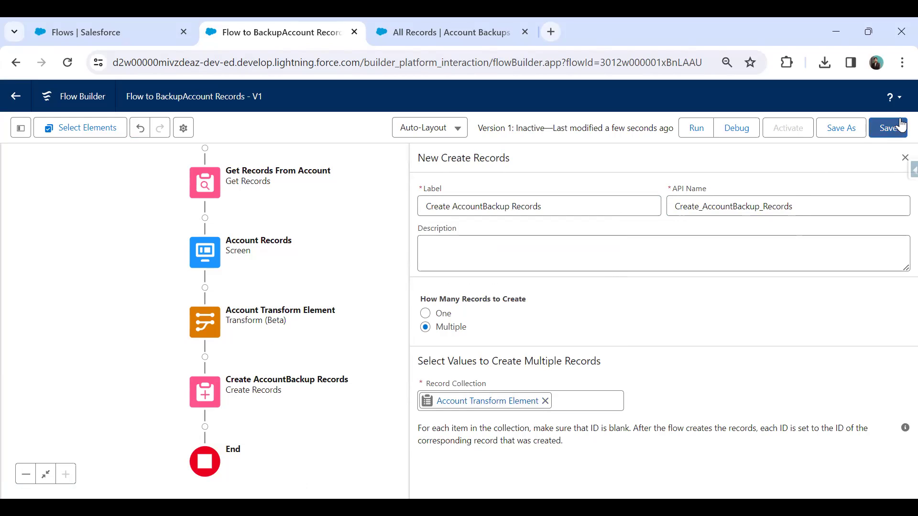
pyautogui.click(887, 127)
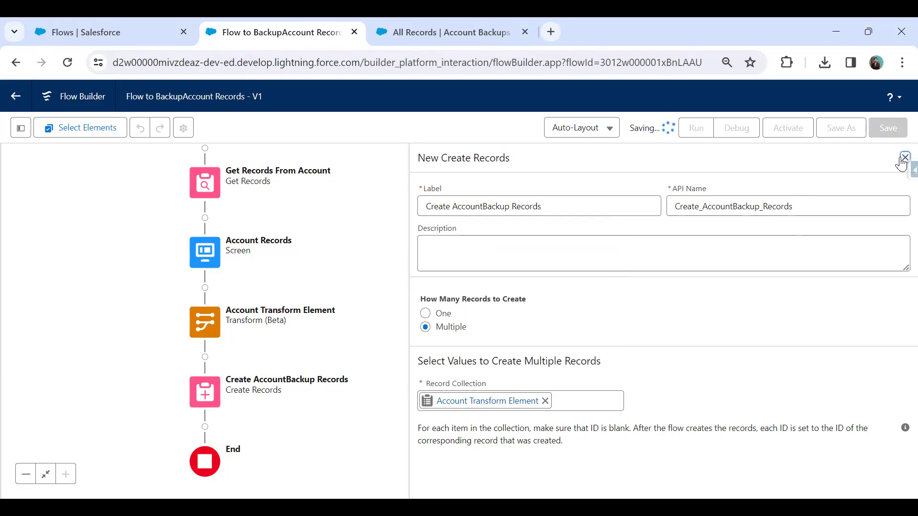
pyautogui.click(905, 157)
# Open the Account Transform Element to check its name and close it again.
pyautogui.click(216, 328)
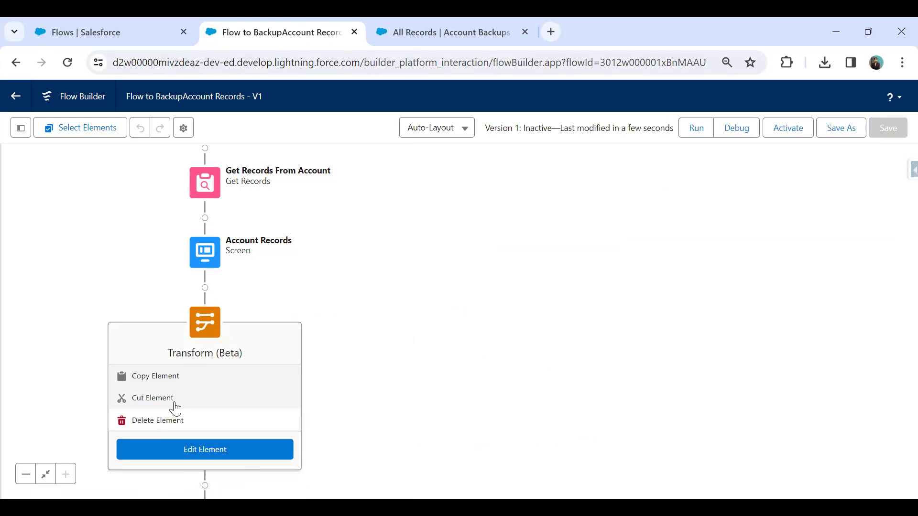
pyautogui.click(170, 451)
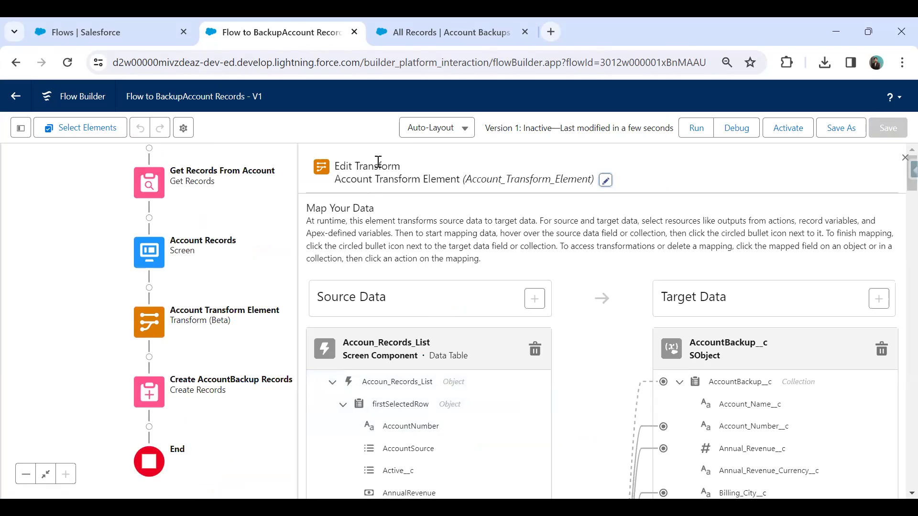
pyautogui.moveTo(342, 179); pyautogui.dragTo(455, 182)
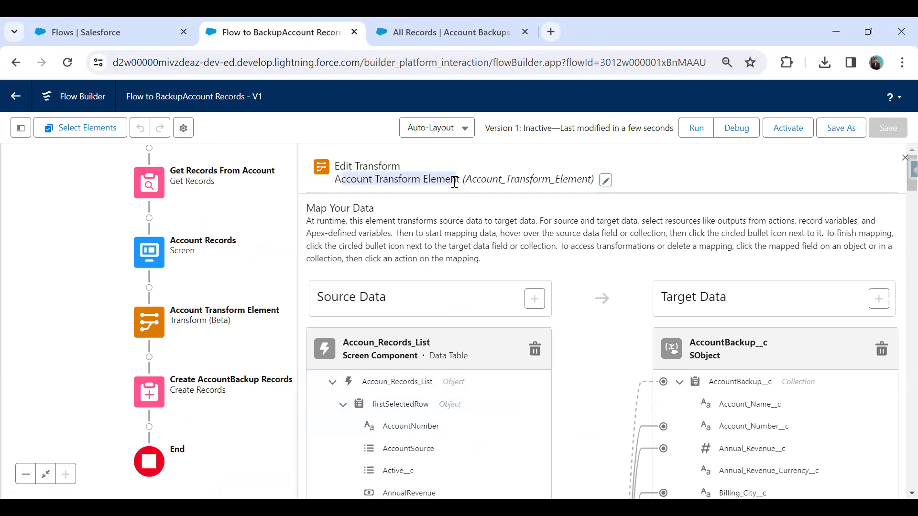
pyautogui.click(904, 158)
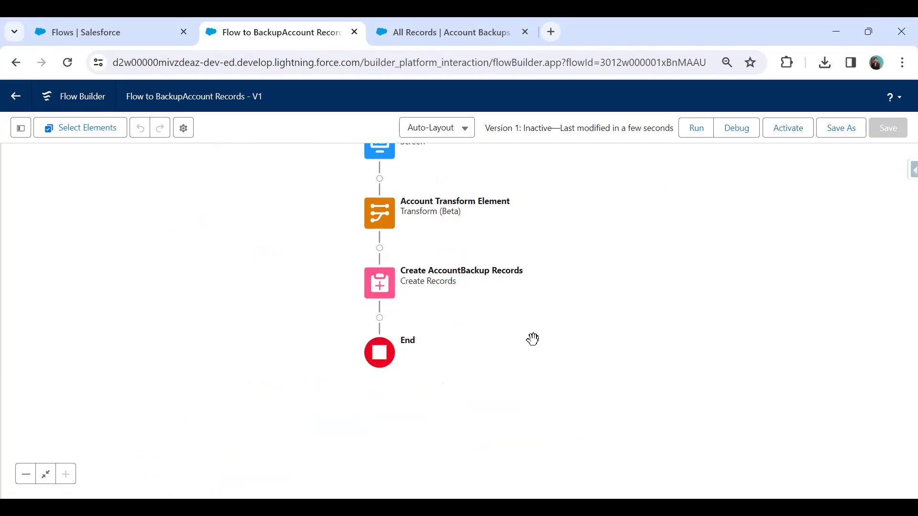
# Add a Screen element labelled Final Screen after the Create AccountBackup Records element.
pyautogui.click(379, 319)
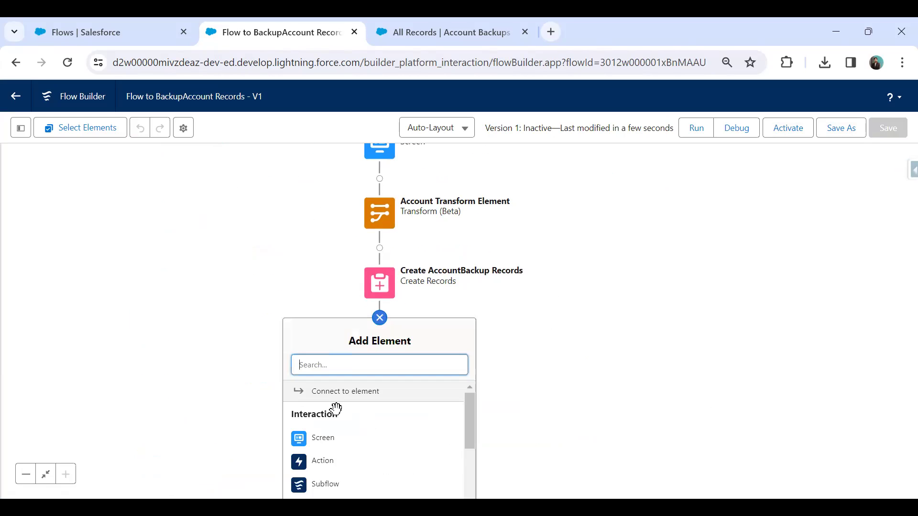
pyautogui.click(317, 440)
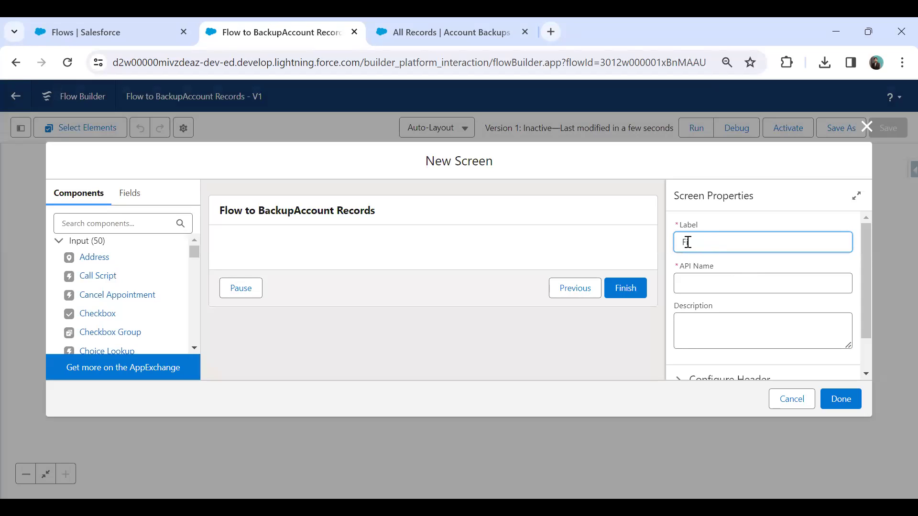
pyautogui.press('Tab')
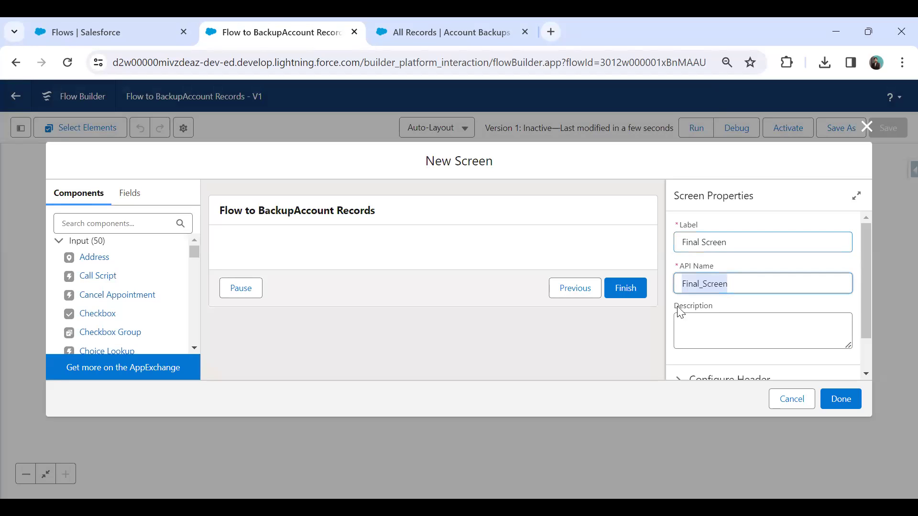
# Hide the header, the Pause button and the Previous button on Final Screen.
pyautogui.scroll(-1, 688, 344)
pyautogui.click(688, 340)
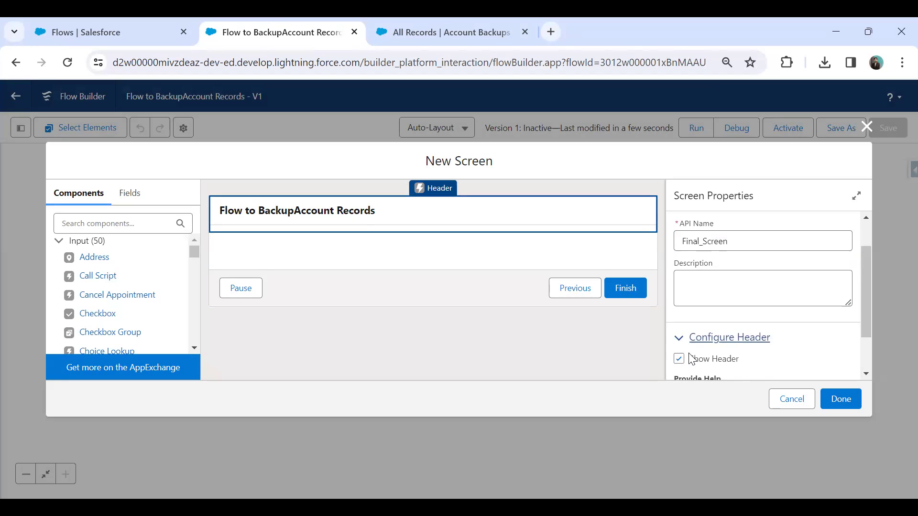
pyautogui.click(688, 359)
pyautogui.scroll(-1, 702, 334)
pyautogui.click(687, 373)
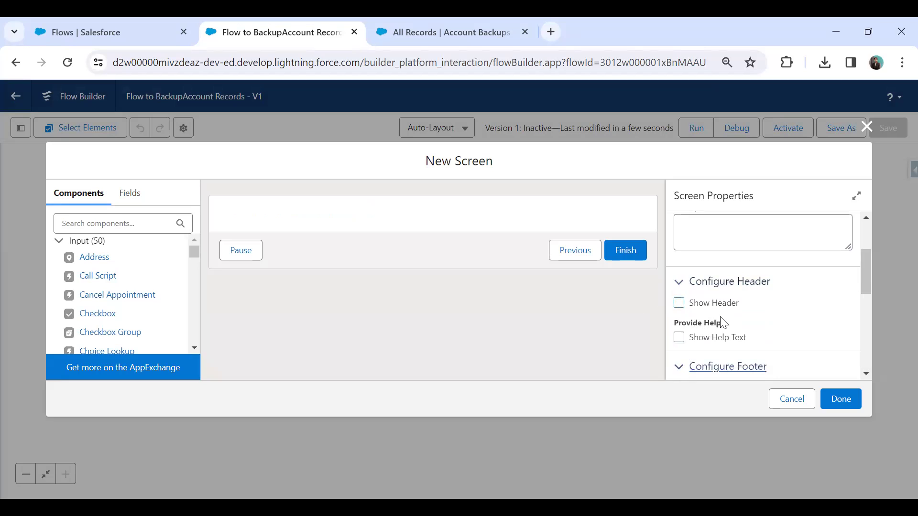
pyautogui.scroll(-3, 692, 322)
pyautogui.click(680, 319)
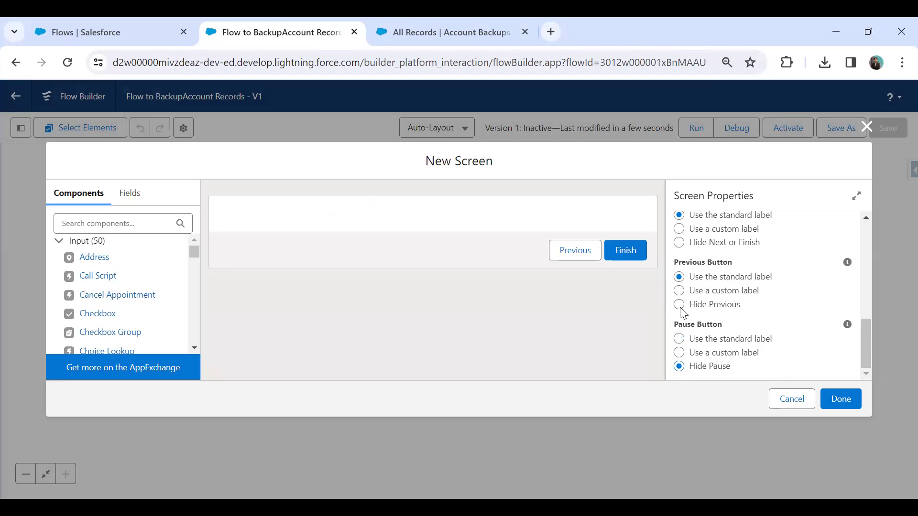
pyautogui.click(680, 305)
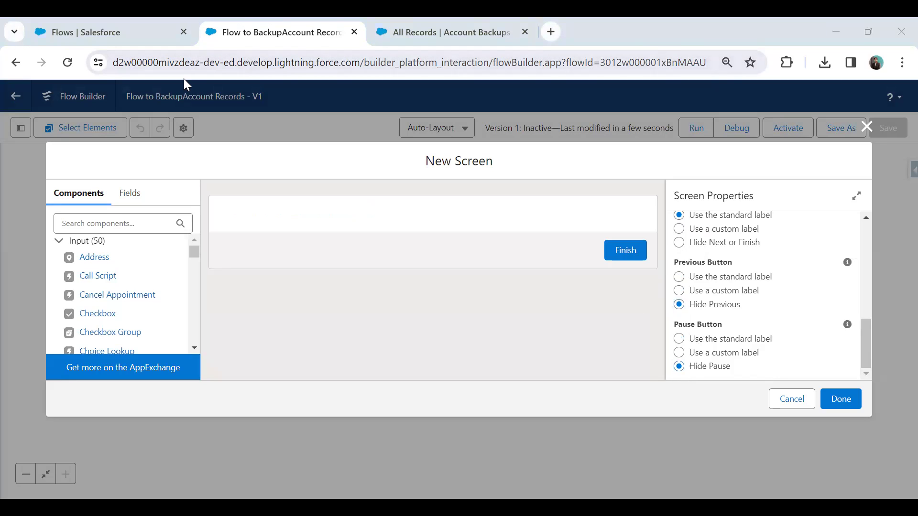
# Add a Display Text component to Final Screen with the API name FinalText.
pyautogui.click(93, 217)
pyautogui.write('Lab')
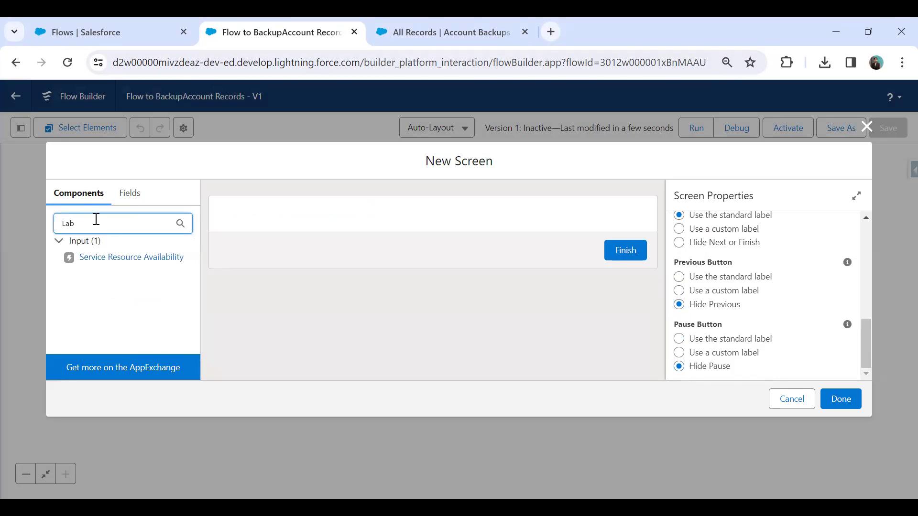
pyautogui.press('BackSpace')
pyautogui.press('BackSpace')
pyautogui.press('BackSpace')
pyautogui.write('dis')
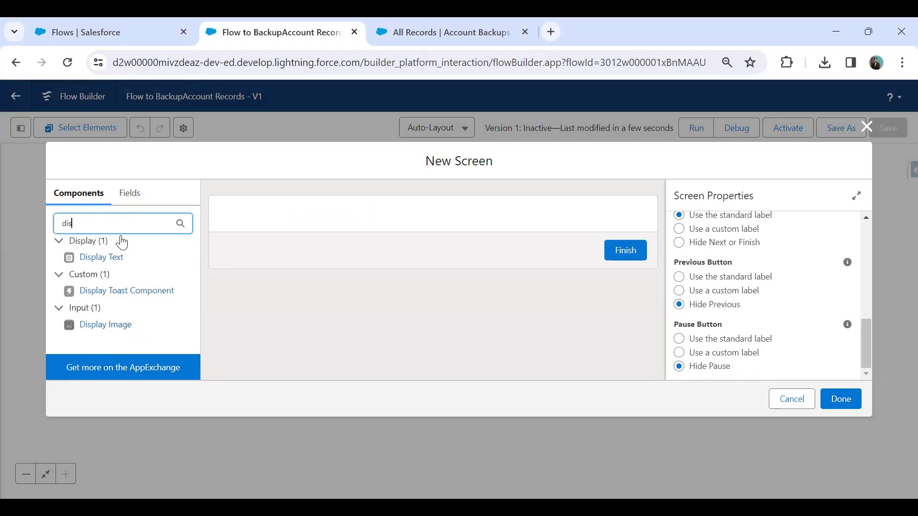
pyautogui.click(96, 257)
pyautogui.click(702, 245)
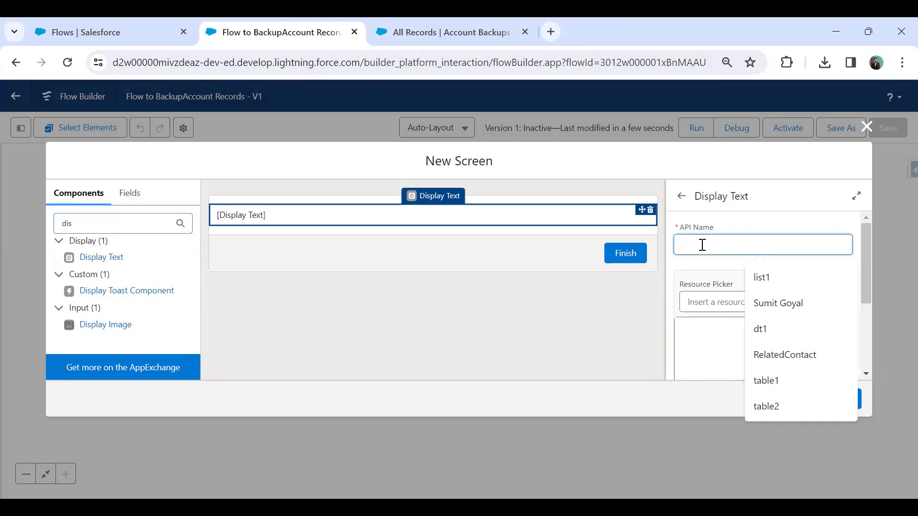
pyautogui.write('FinalText')
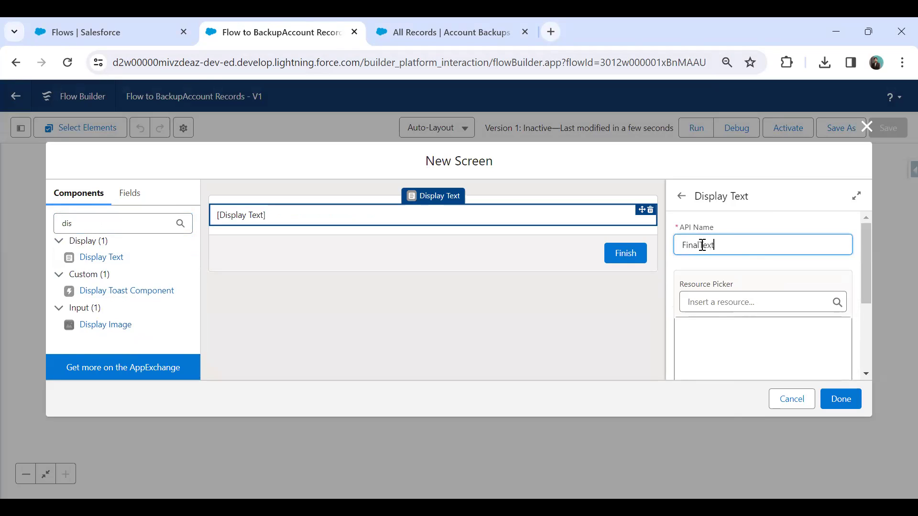
# Set the FinalText message to "Selected Account Records cloned successfully" and finish configuring Final Screen.
pyautogui.click(746, 341)
pyautogui.write('A')
pyautogui.press('BackSpace')
pyautogui.write('R')
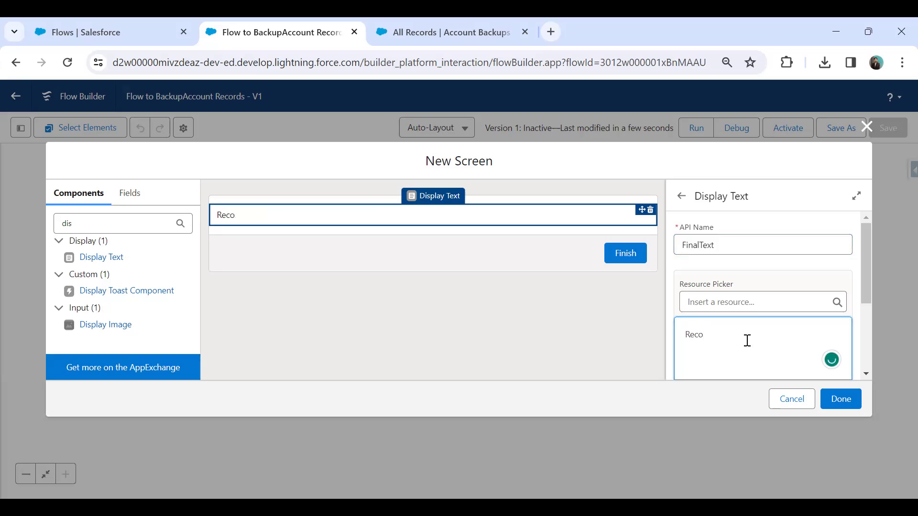
pyautogui.press('BackSpace')
pyautogui.write('Accou')
pyautogui.hotkey('ctrl', 'BackSpace')
pyautogui.write('Selected TRec')
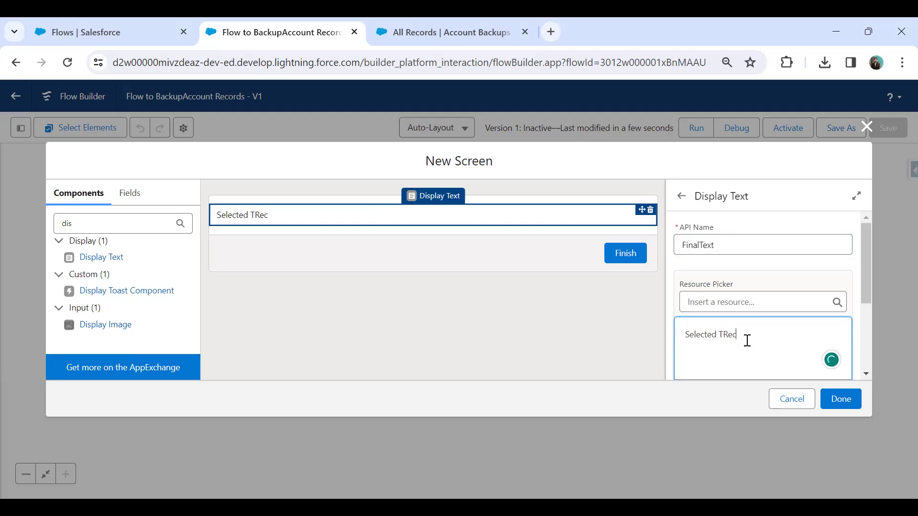
pyautogui.hotkey('ctrl', 'BackSpace')
pyautogui.write('TRec')
pyautogui.press('BackSpace')
pyautogui.press('BackSpace')
pyautogui.press('BackSpace')
pyautogui.write('Account')
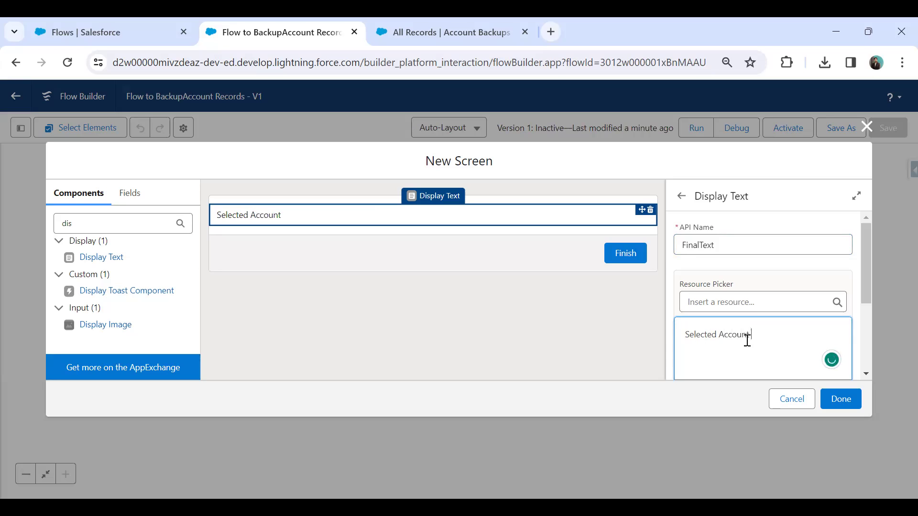
pyautogui.write(' Records')
pyautogui.press('BackSpace')
pyautogui.write('ds cloned successfully')
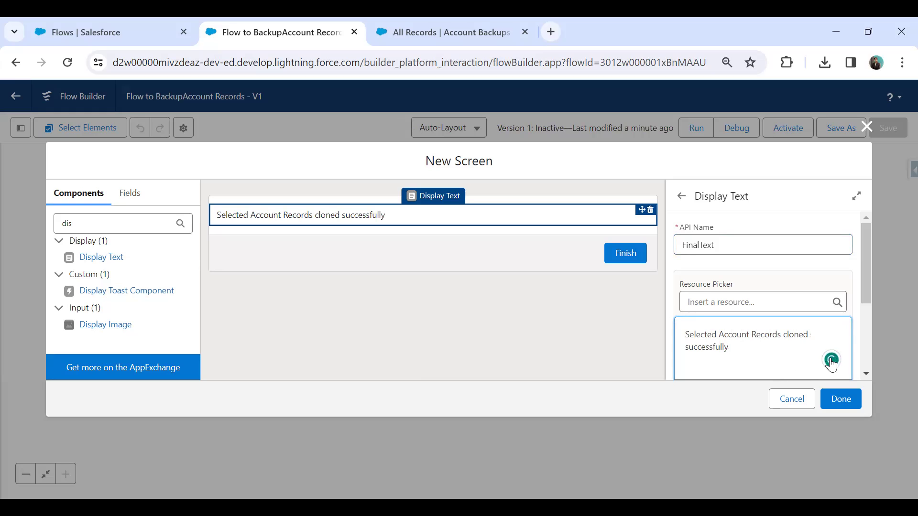
pyautogui.scroll(-3, 795, 294)
pyautogui.click(841, 406)
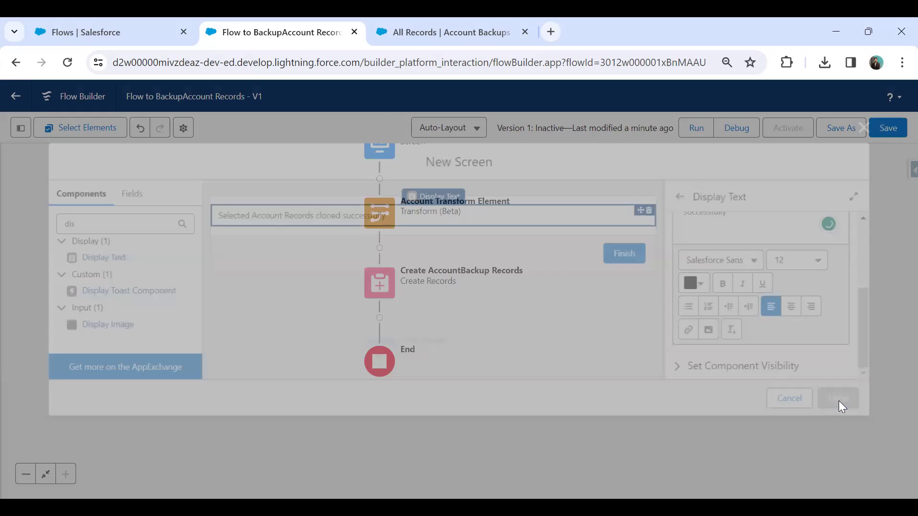
# Save the flow and run it to test the account backup.
pyautogui.click(888, 127)
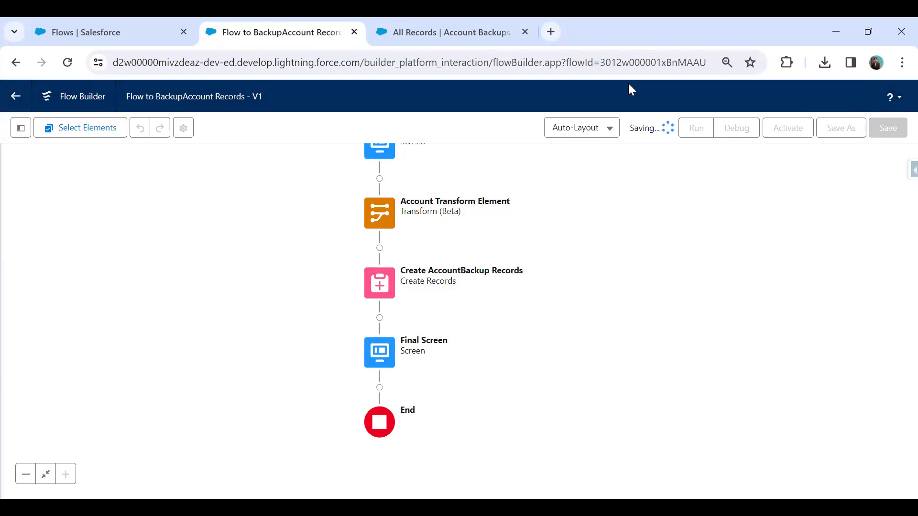
pyautogui.click(696, 128)
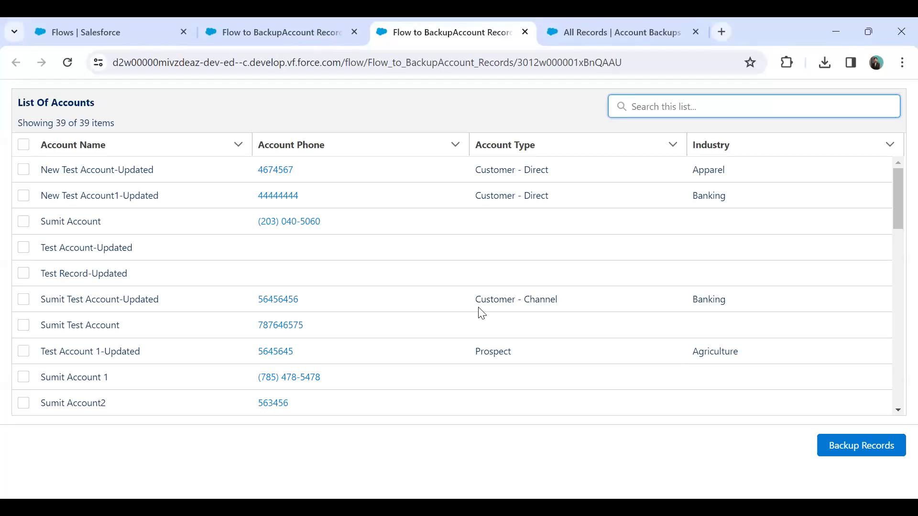
pyautogui.click(24, 170)
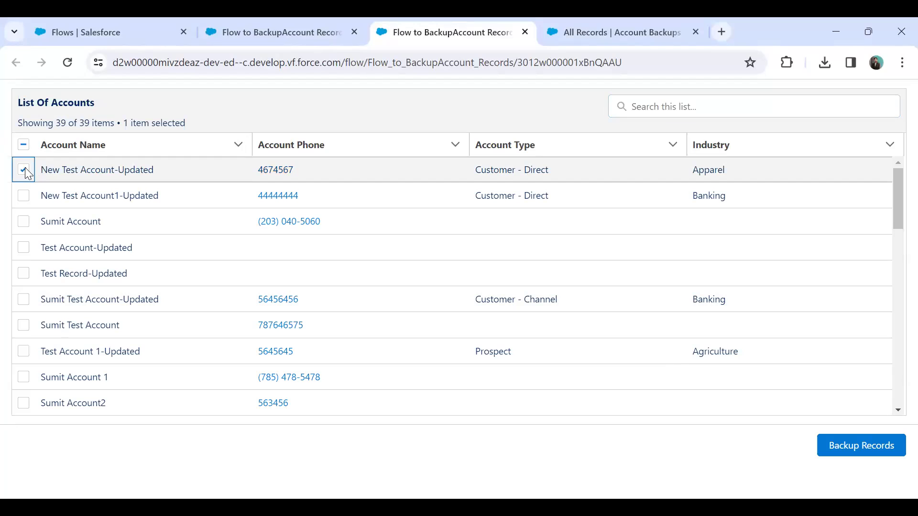
pyautogui.click(23, 222)
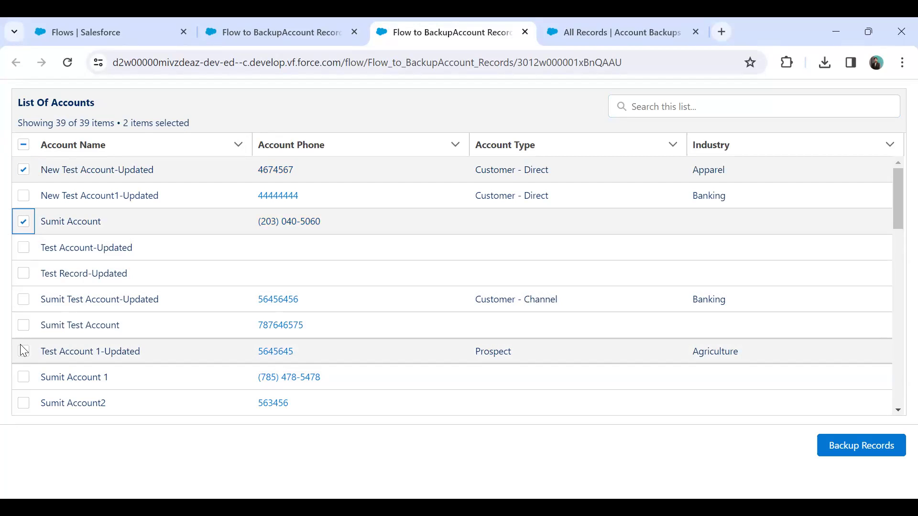
pyautogui.scroll(-10, 24, 311)
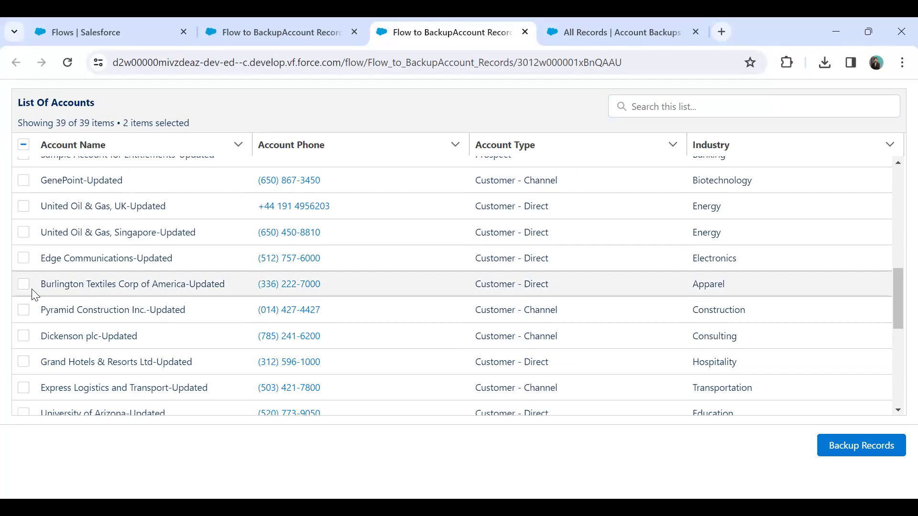
pyautogui.scroll(10, 31, 292)
pyautogui.click(23, 169)
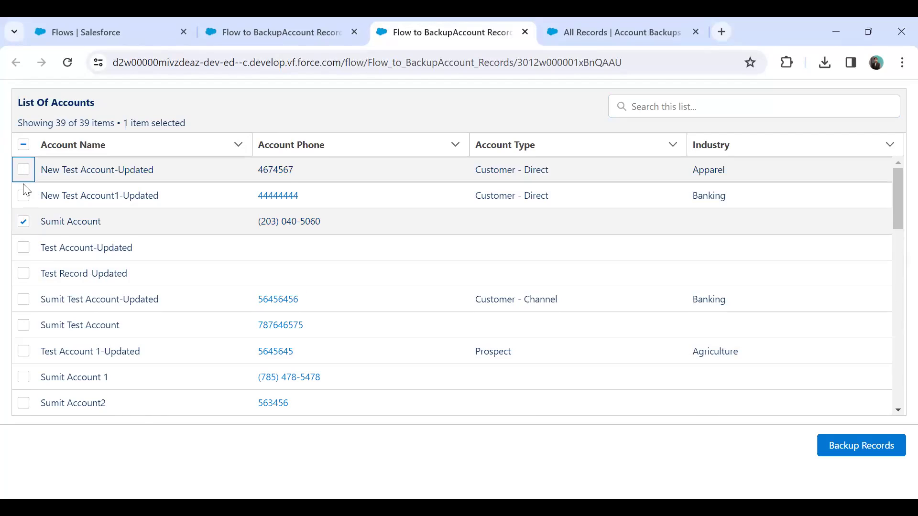
pyautogui.click(24, 222)
# Back up United Oil & Gas Corp.-Updated, Grand Hotels & Resorts Ltd-Updated and Pyramid Construction Inc.-Updated, and finish the flow run.
pyautogui.scroll(-10, 33, 306)
pyautogui.click(24, 296)
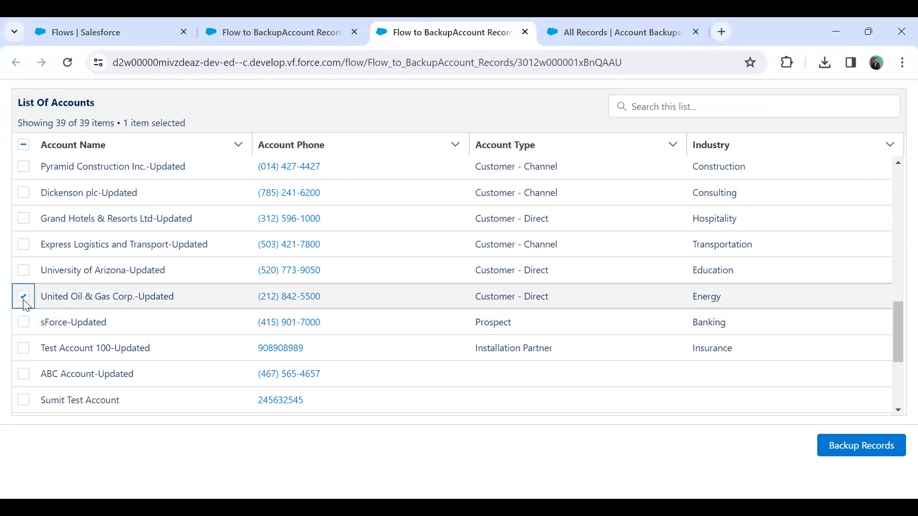
pyautogui.click(21, 219)
pyautogui.click(23, 166)
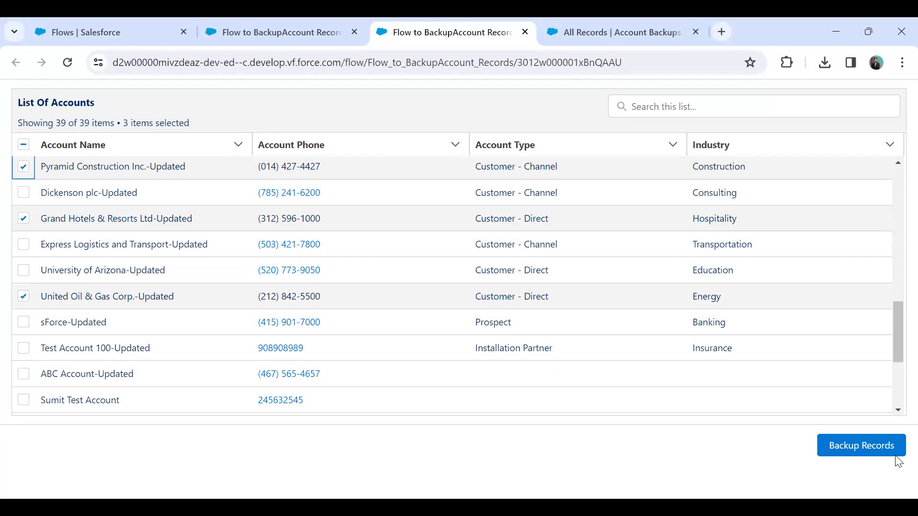
pyautogui.click(860, 446)
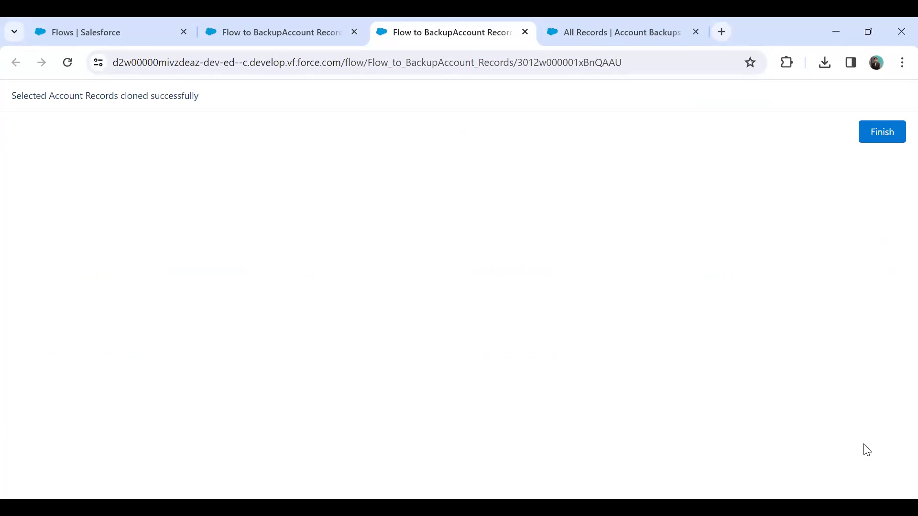
pyautogui.moveTo(11, 95); pyautogui.dragTo(178, 96)
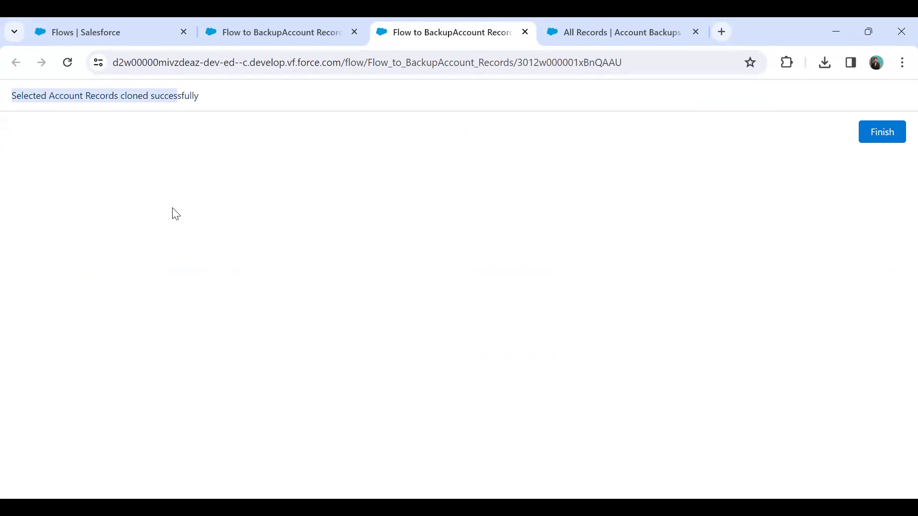
pyautogui.click(885, 136)
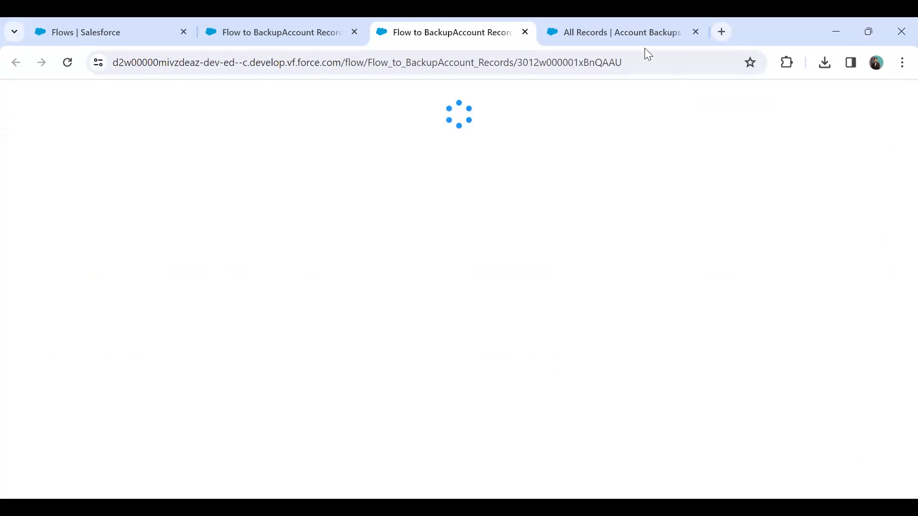
# Refresh the All Records list of Account Backups and check it for the backed-up accounts.
pyautogui.click(600, 29)
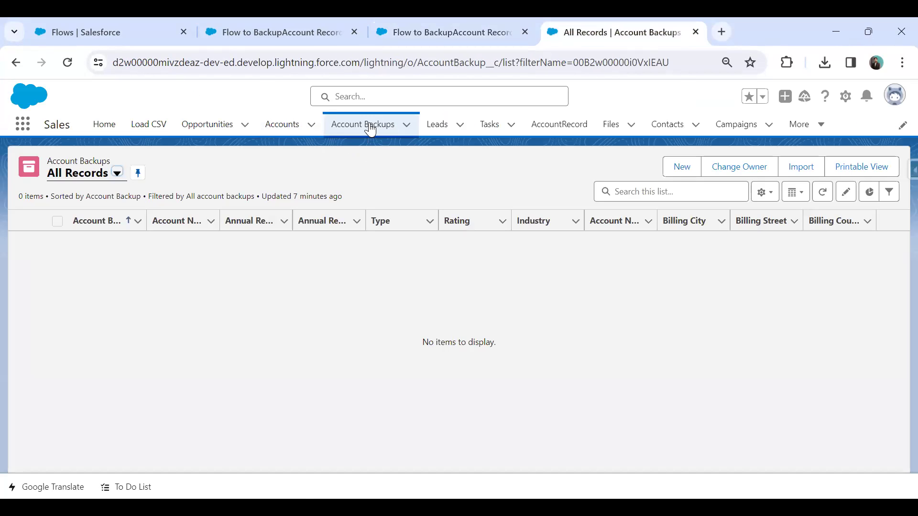
pyautogui.click(821, 193)
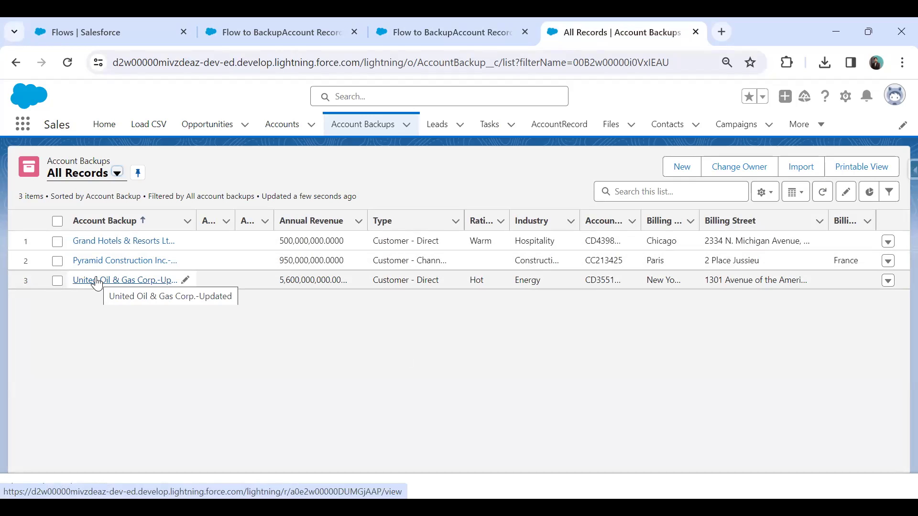
# Return to the backup flow in Flow Builder and review its sequence of elements.
pyautogui.click(247, 26)
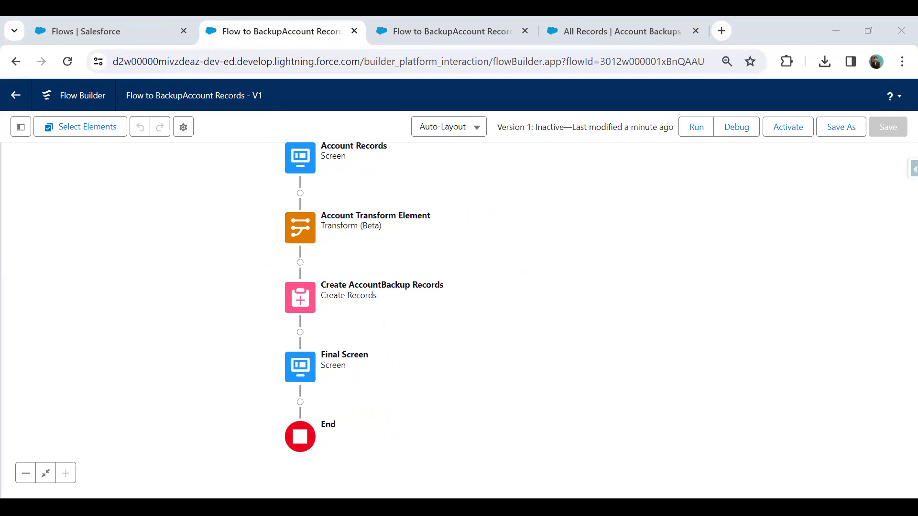
pyautogui.moveTo(184, 255); pyautogui.dragTo(213, 285)
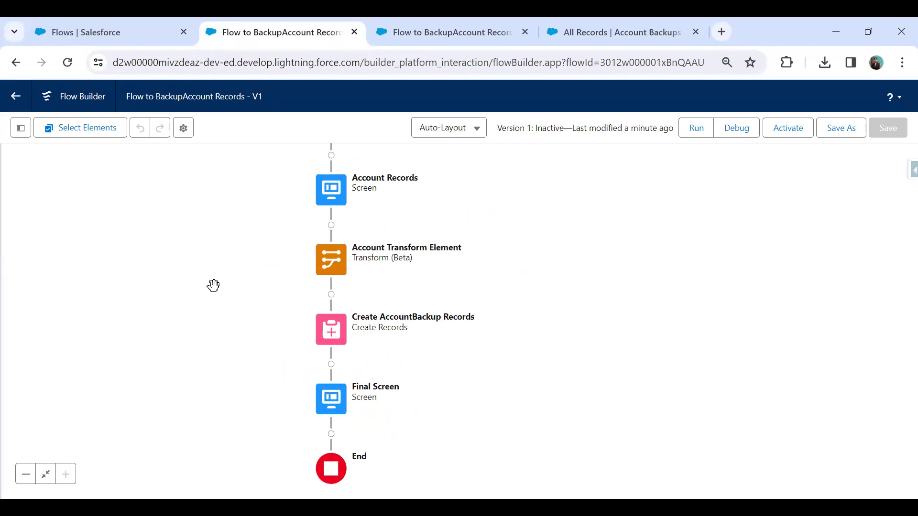
pyautogui.click(410, 30)
pyautogui.click(253, 33)
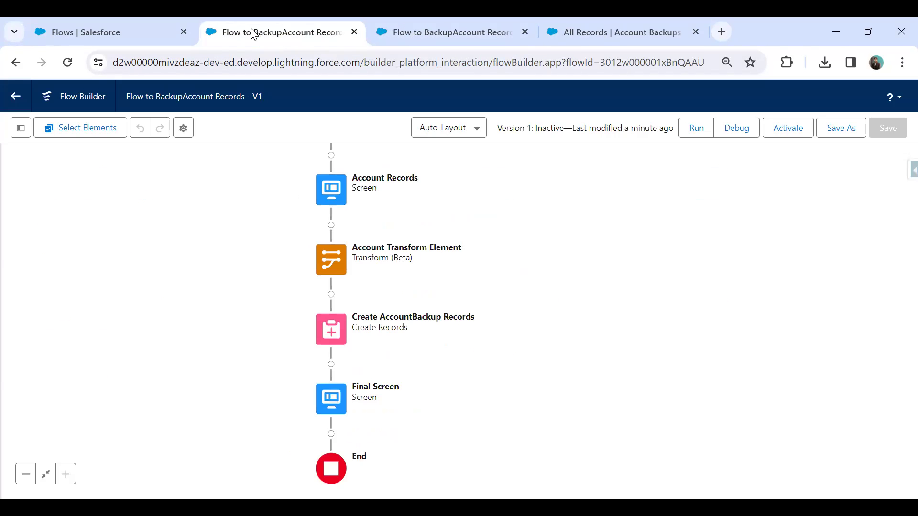